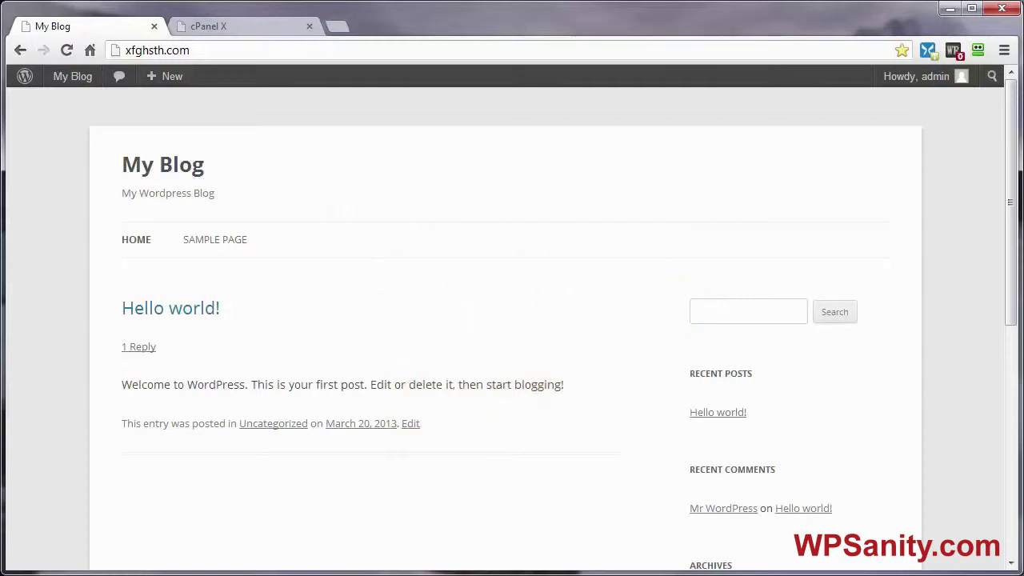
# Check the blog's front end by viewing its Sample Page and requesting the home page again.
pyautogui.click(228, 32)
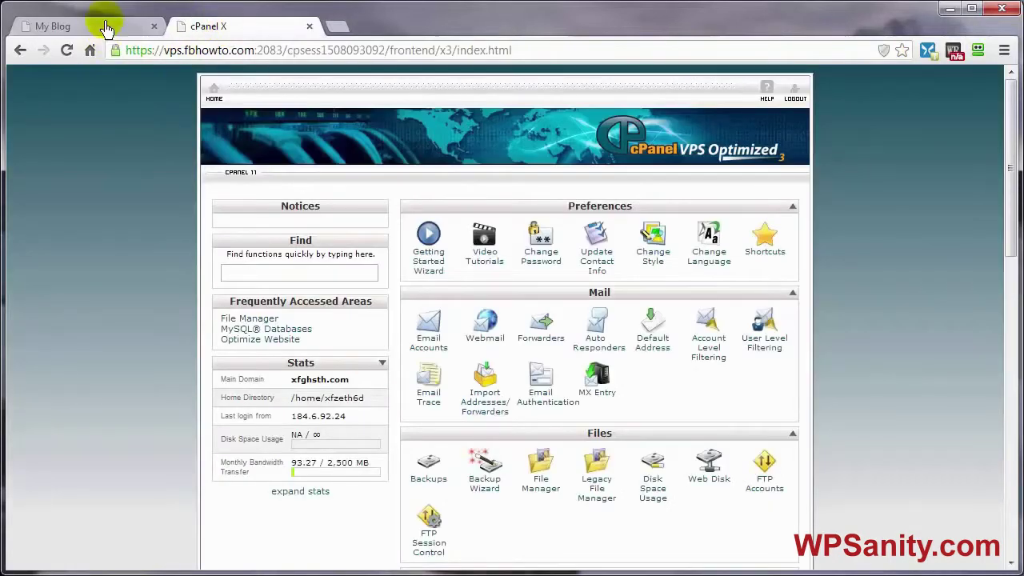
pyautogui.click(98, 26)
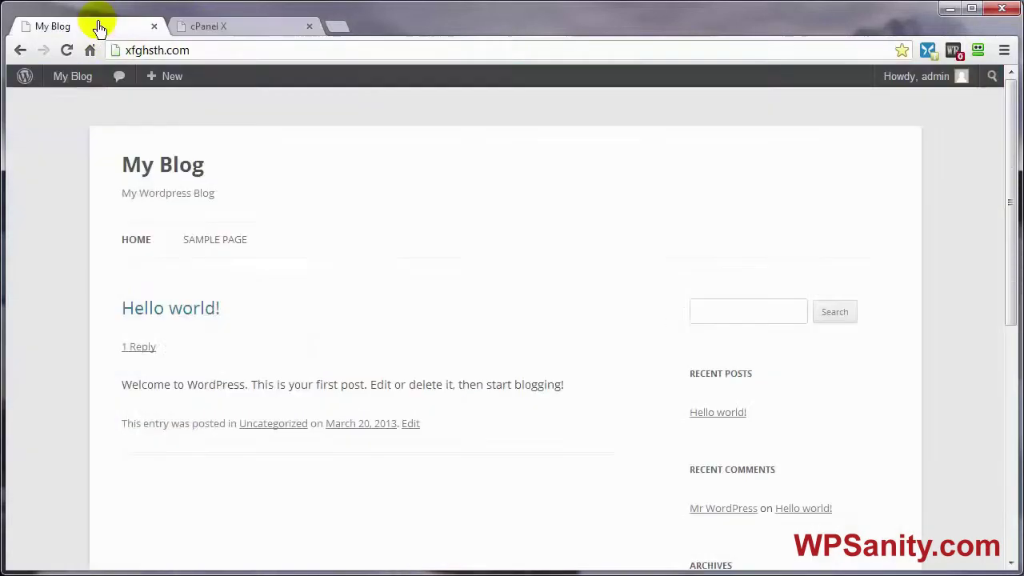
pyautogui.click(201, 241)
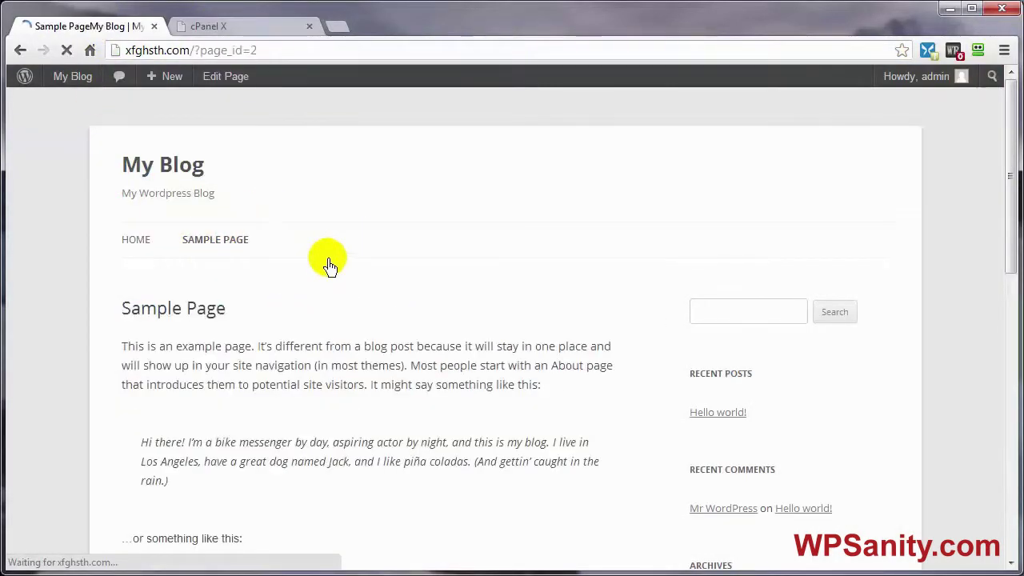
pyautogui.click(132, 243)
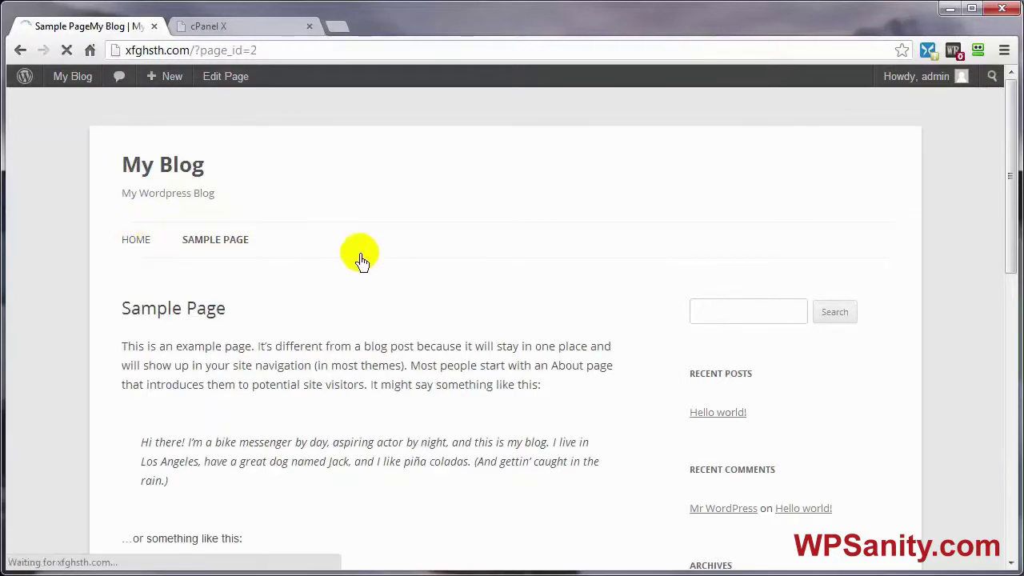
# Switch to cPanel and open phpMyAdmin from the Databases section.
pyautogui.click(232, 29)
pyautogui.scroll(-8, 853, 325)
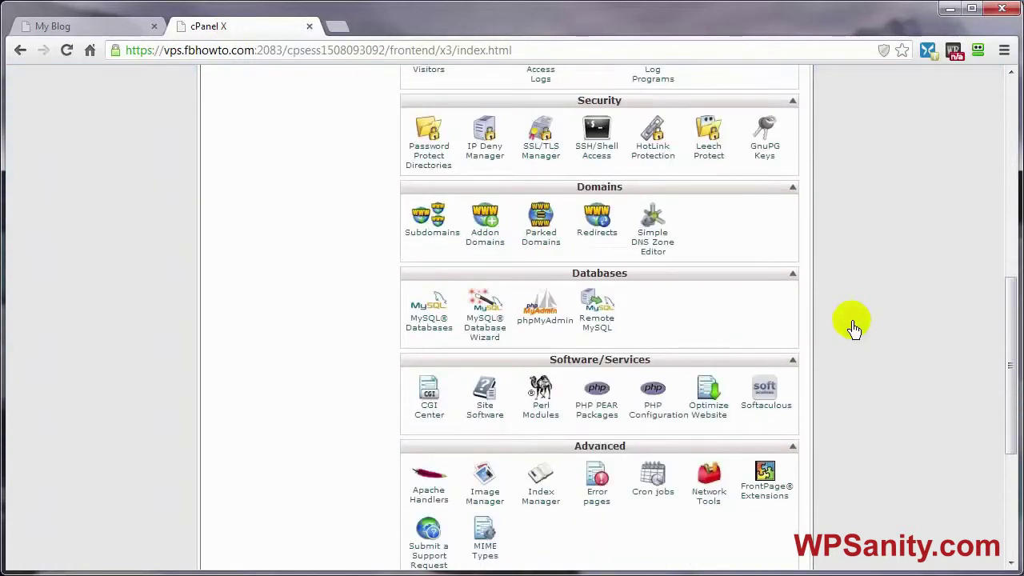
pyautogui.click(549, 324)
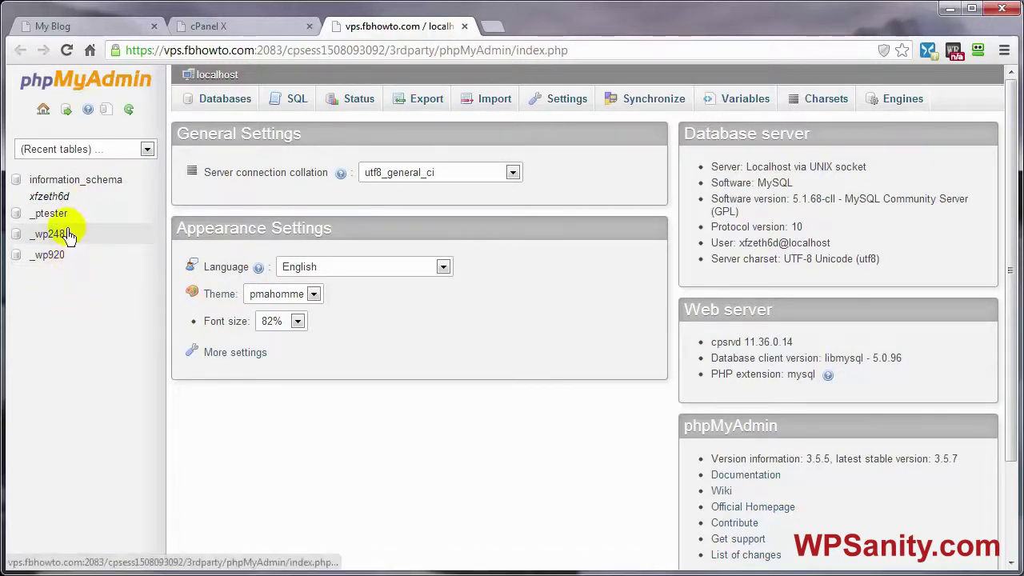
# Open wp-config.php from public_html in the cPanel File Manager's Code Editor with utf-8 encoding.
pyautogui.click(237, 25)
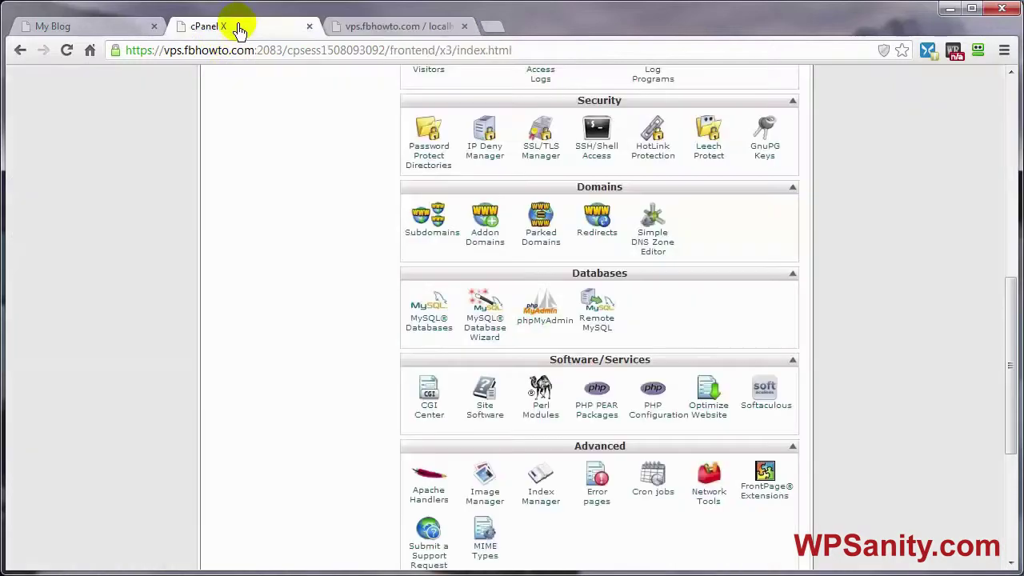
pyautogui.scroll(5, 366, 376)
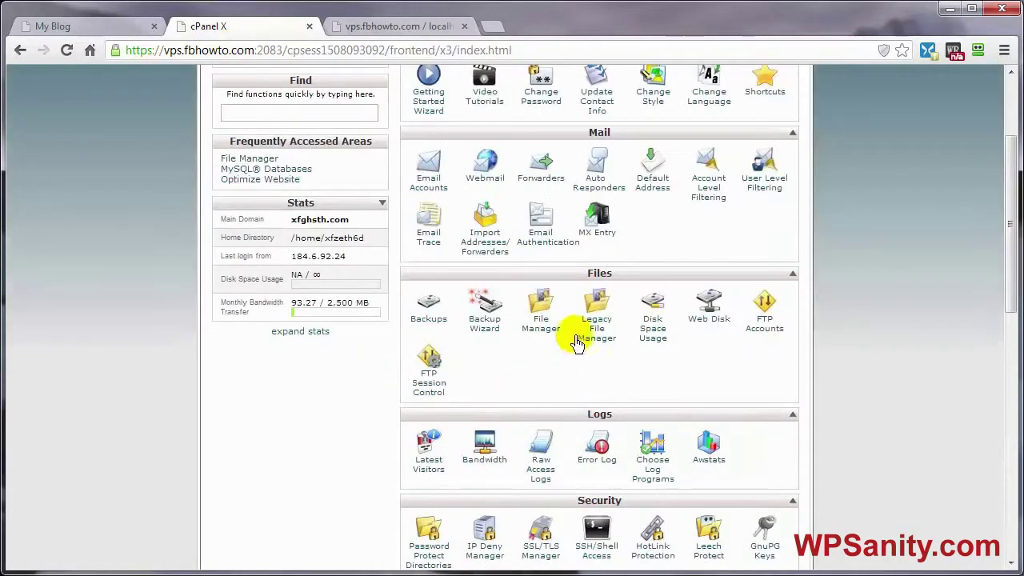
pyautogui.click(539, 327)
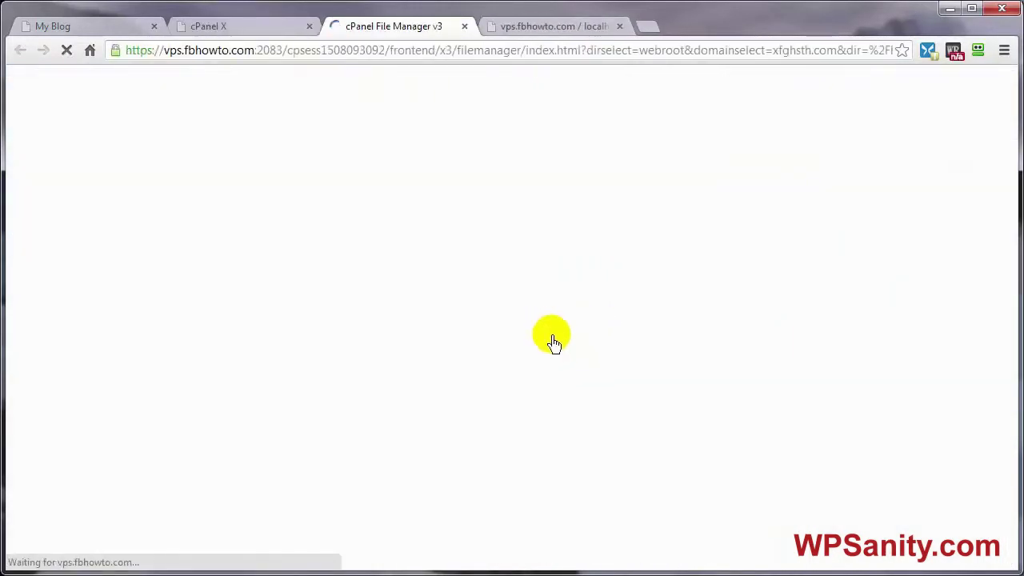
pyautogui.scroll(-5, 290, 390)
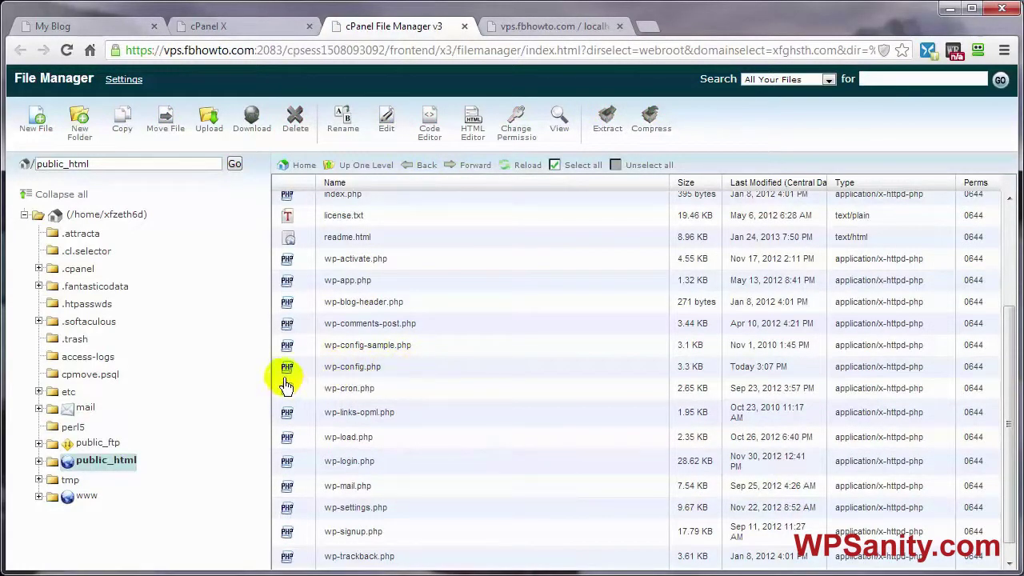
pyautogui.click(307, 373)
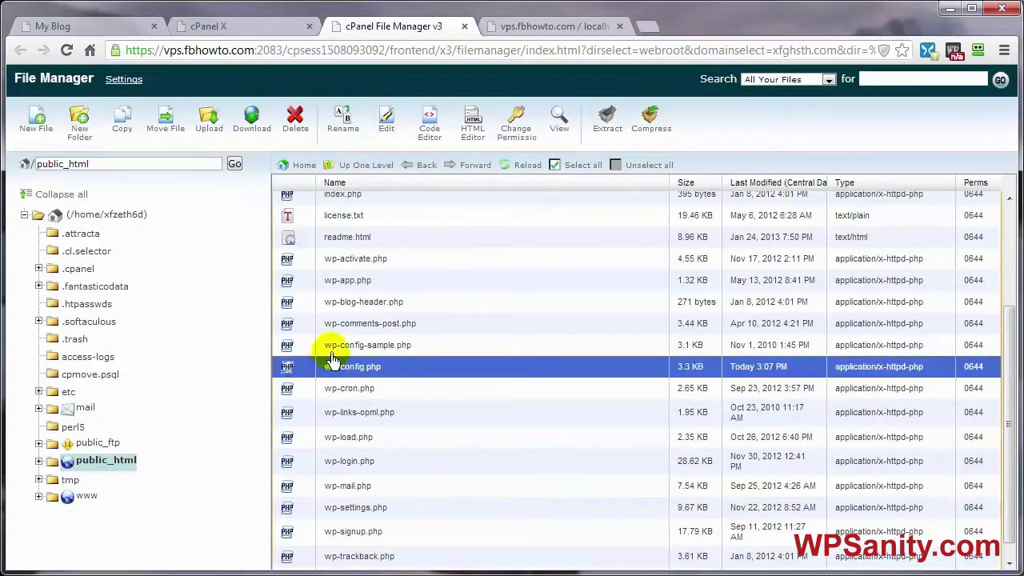
pyautogui.click(430, 132)
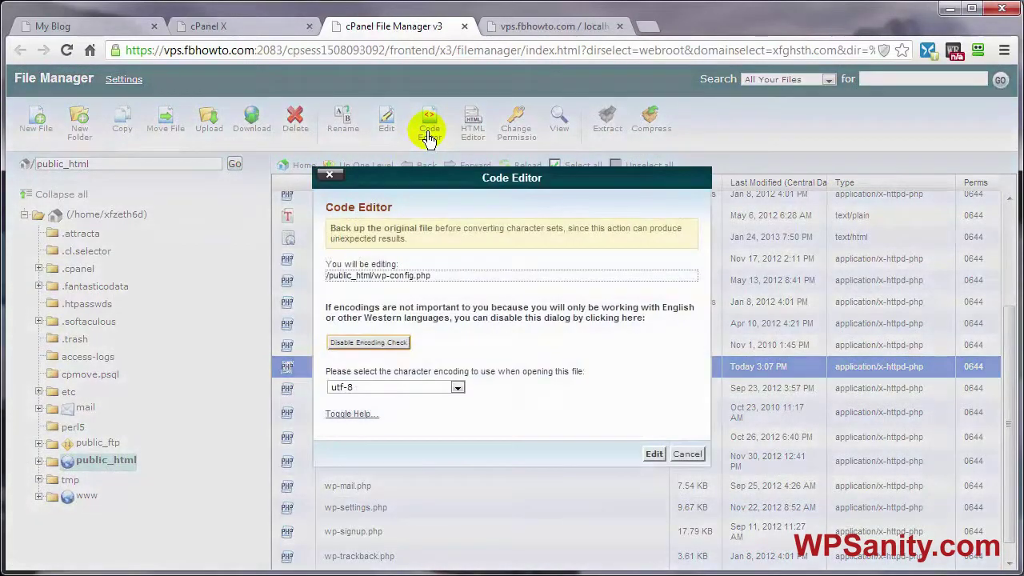
pyautogui.click(654, 455)
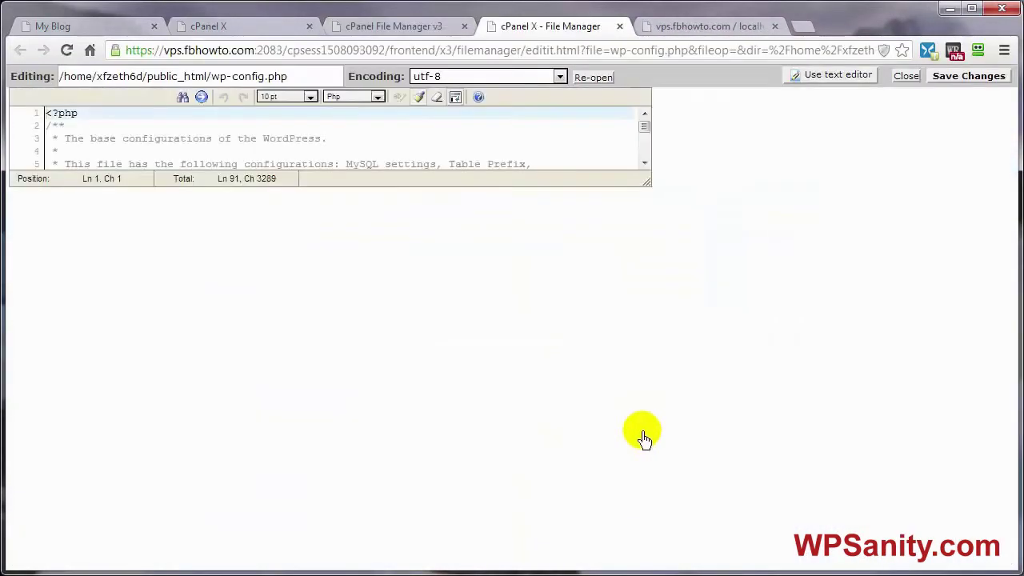
# Look up the DB_NAME value in wp-config.php and compare it with the databases listed in phpMyAdmin.
pyautogui.moveTo(225, 345); pyautogui.dragTo(254, 349)
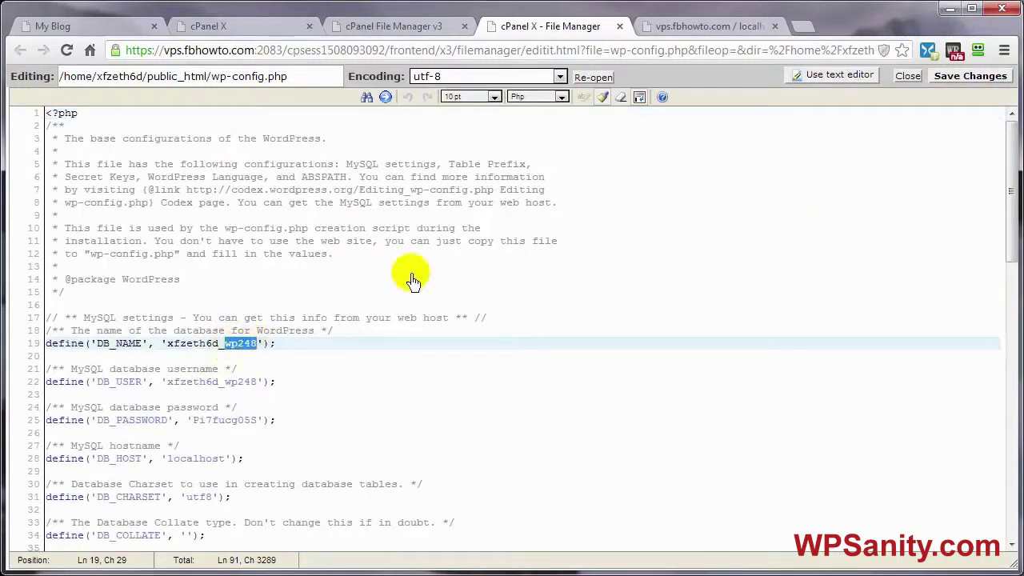
pyautogui.click(720, 25)
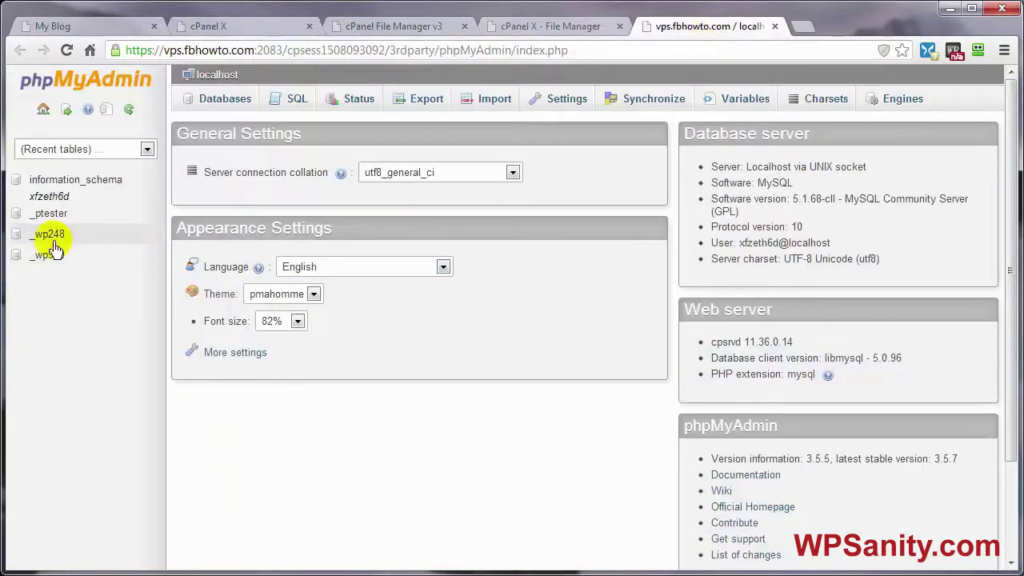
pyautogui.click(526, 27)
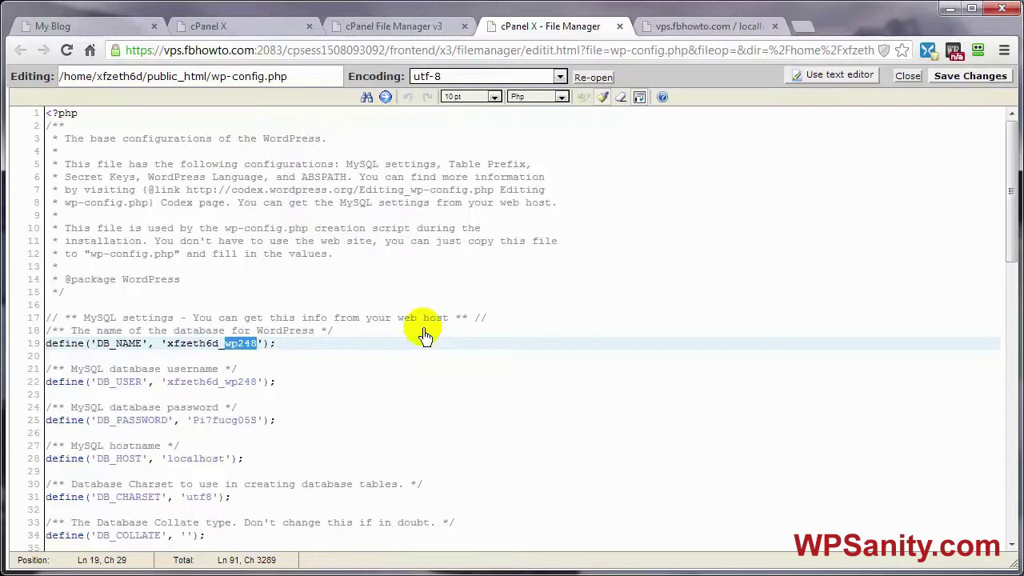
# Examine the $table_prefix setting further down in wp-config.php.
pyautogui.scroll(-7, 422, 337)
pyautogui.scroll(-4, 320, 344)
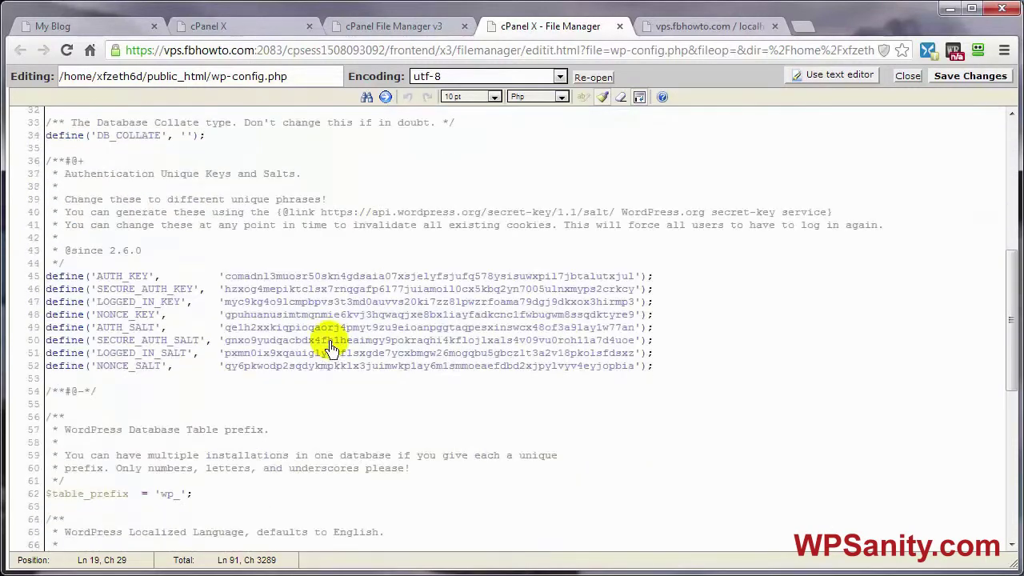
pyautogui.scroll(-4, 330, 349)
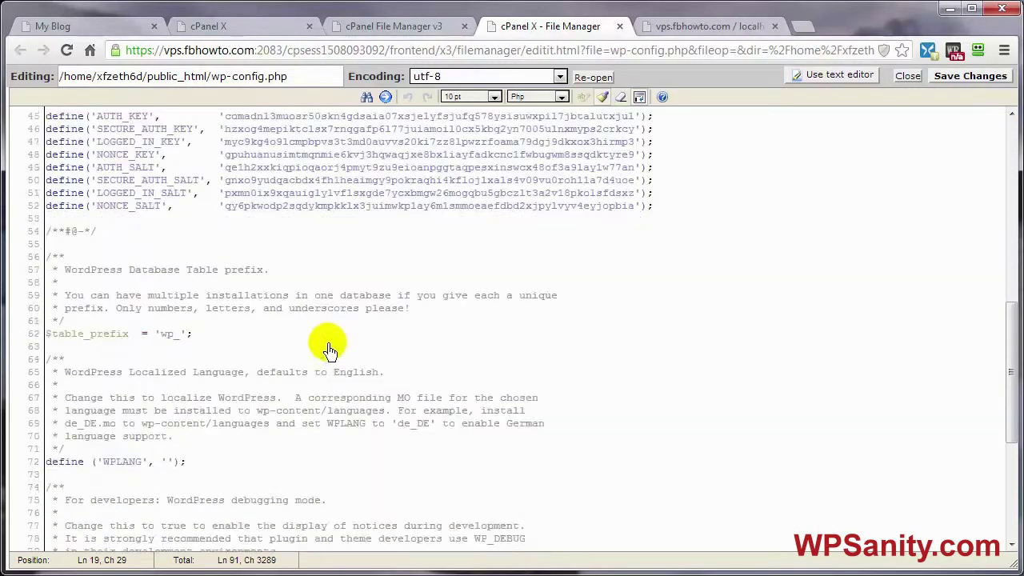
pyautogui.moveTo(163, 343); pyautogui.dragTo(178, 342)
pyautogui.click(183, 340)
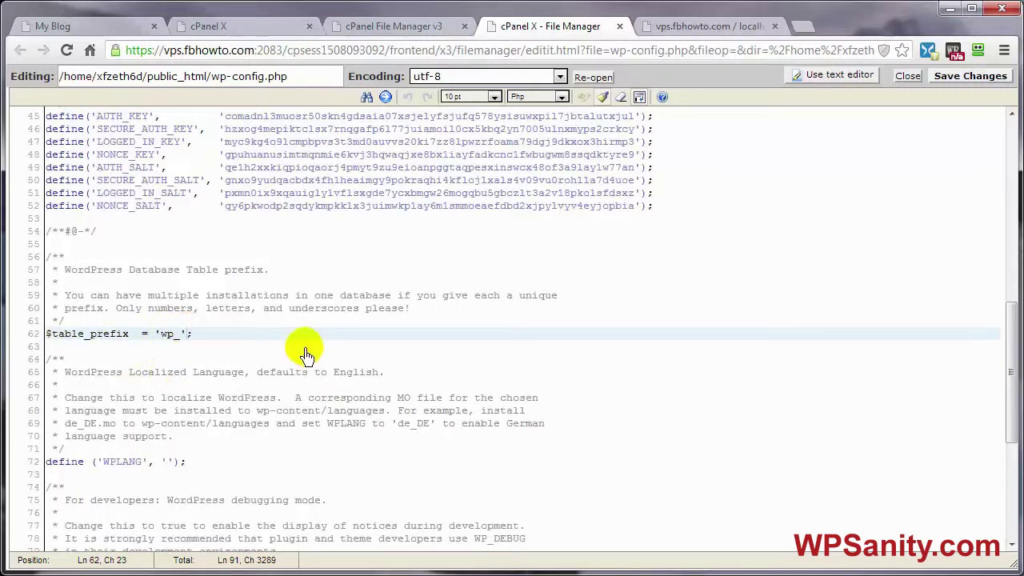
# Return to phpMyAdmin, place the countdown timer over its page and start the five-minute countdown.
pyautogui.click(685, 26)
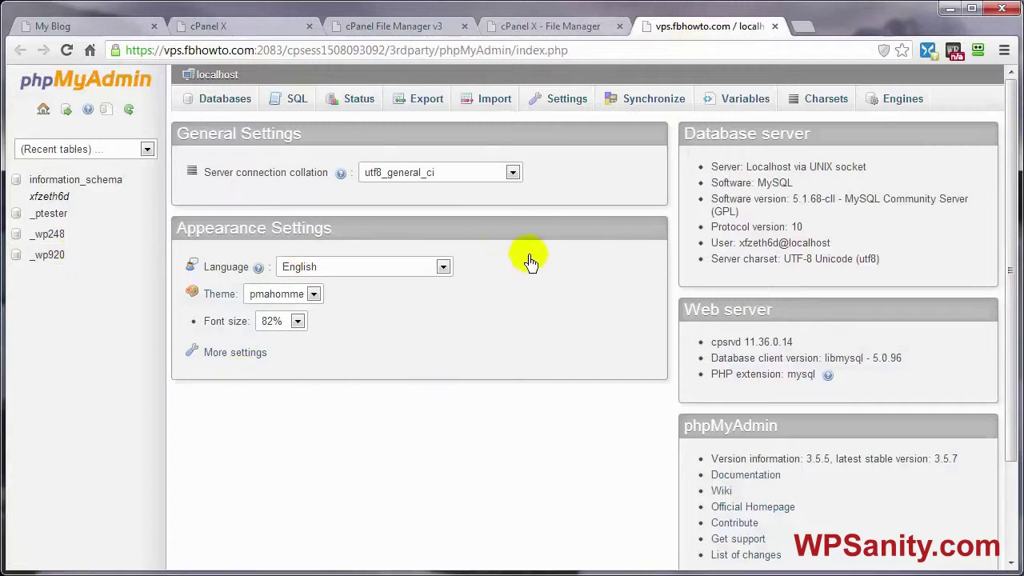
pyautogui.moveTo(1023, 205); pyautogui.dragTo(748, 144)
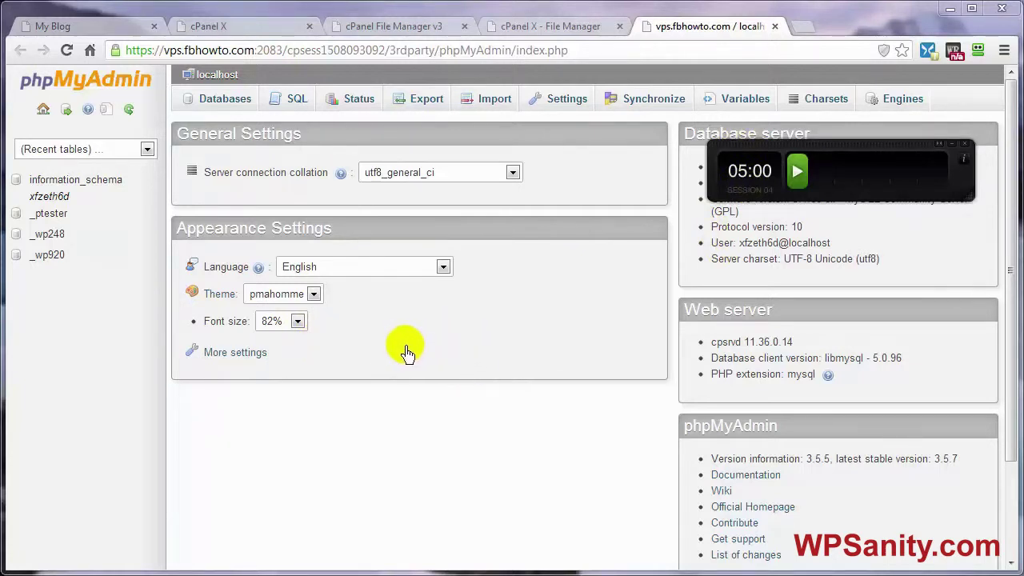
pyautogui.click(798, 175)
# Export the _wp248 database with the Quick method in SQL format and save xfzeth6d_wp248.sql to the DeleteAfterUpload folder.
pyautogui.click(46, 236)
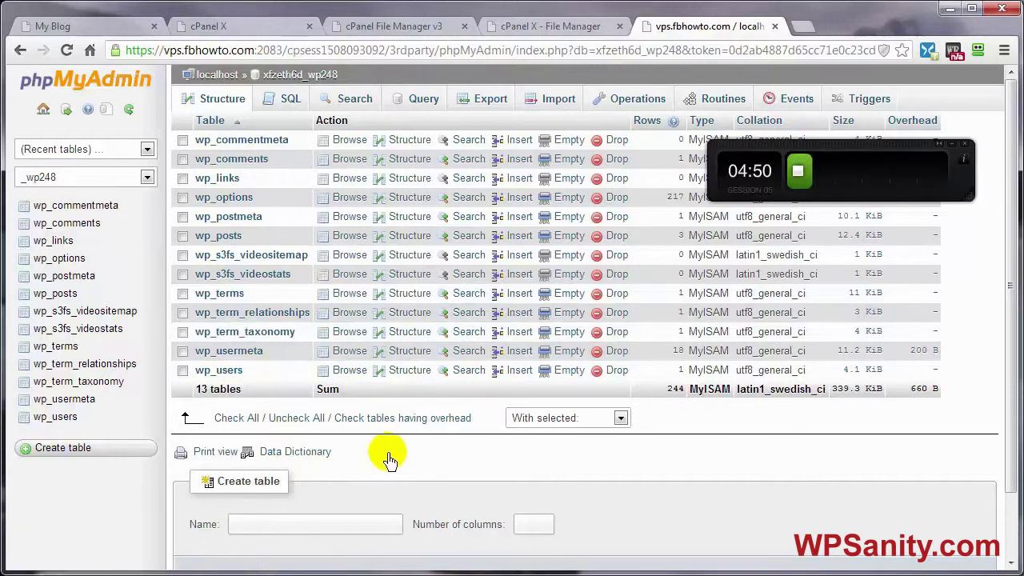
pyautogui.click(483, 102)
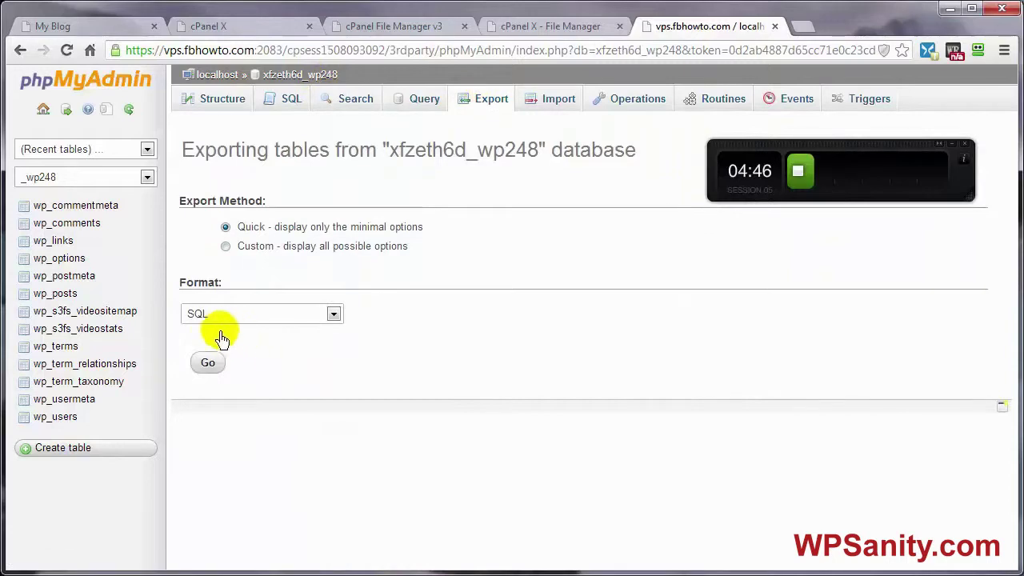
pyautogui.click(208, 365)
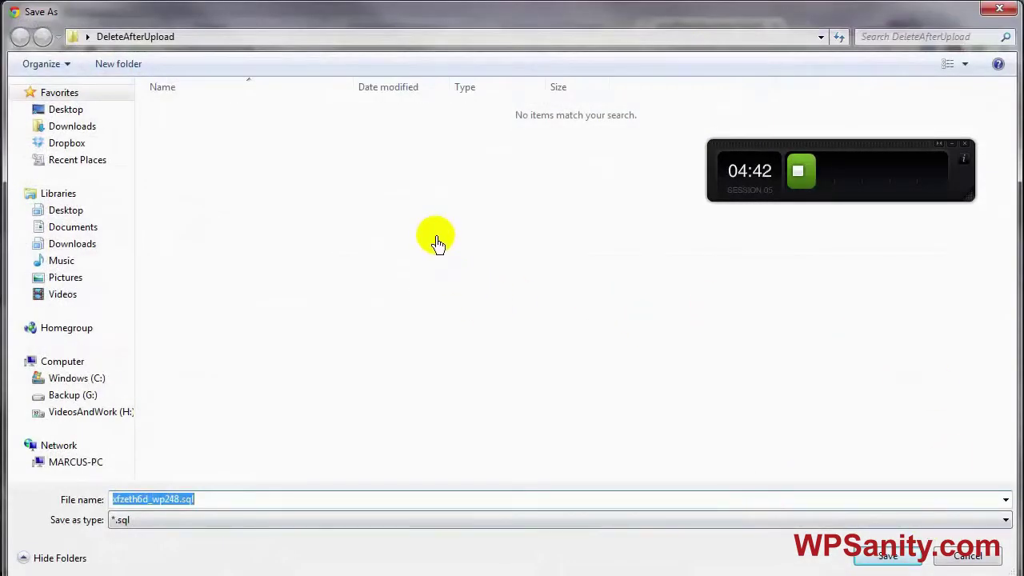
pyautogui.click(897, 560)
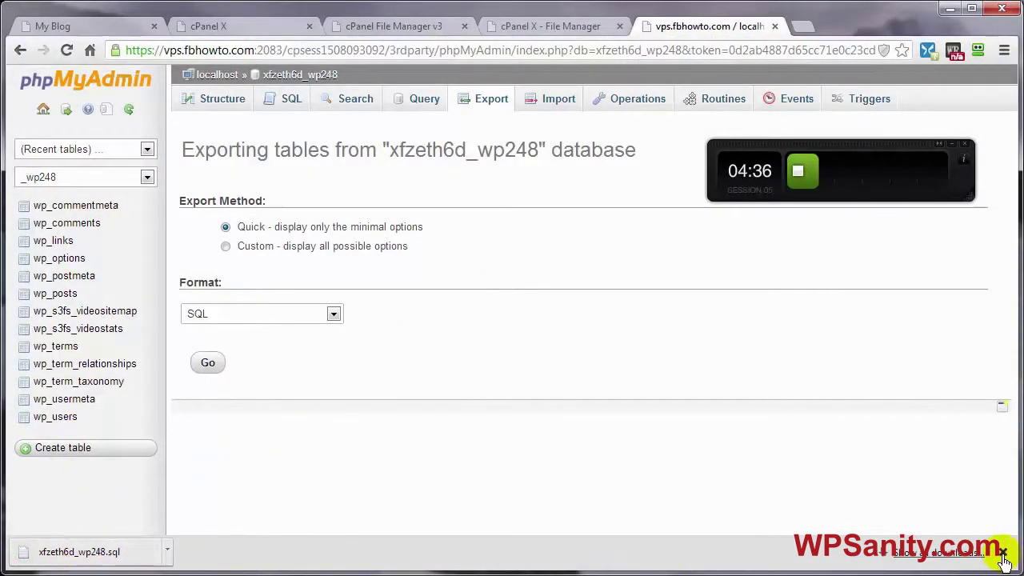
pyautogui.click(1002, 553)
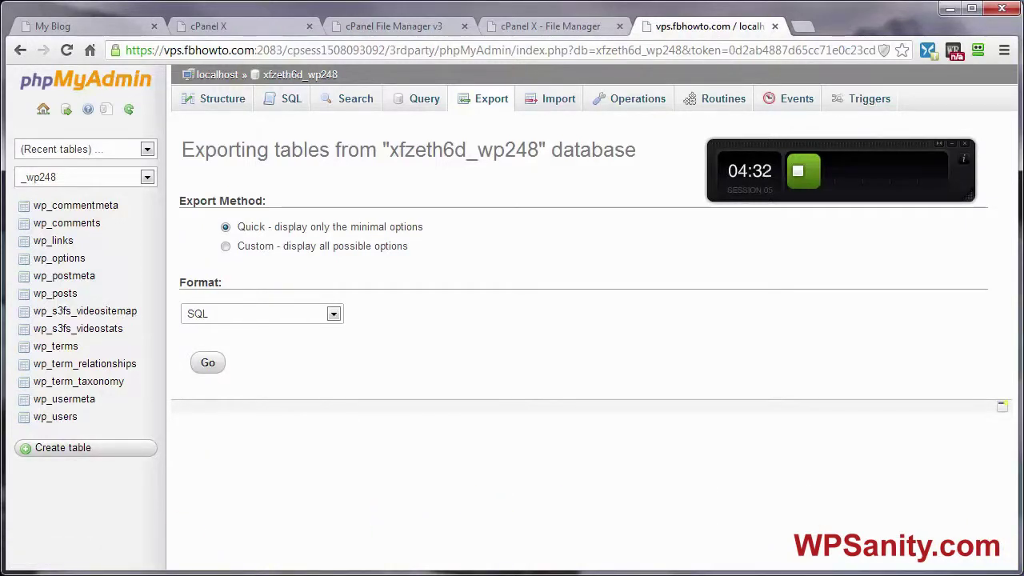
# Switch to the DeleteAfterUpload folder and make a backup copy of xfzeth6d_wp248.sql in it.
pyautogui.hotkey('alt', 'Tab')
pyautogui.click(210, 142)
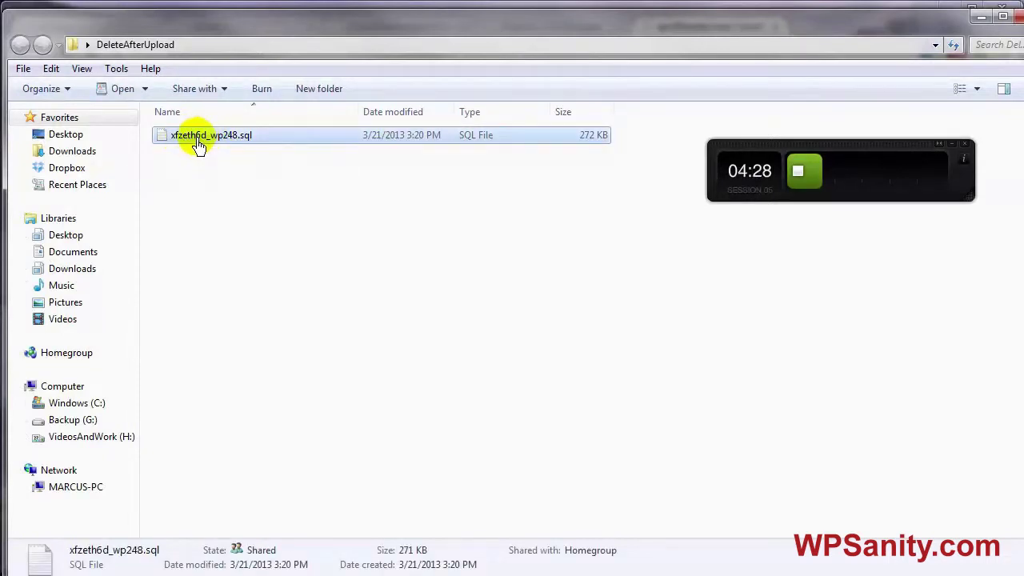
pyautogui.rightClick(199, 143)
pyautogui.click(244, 442)
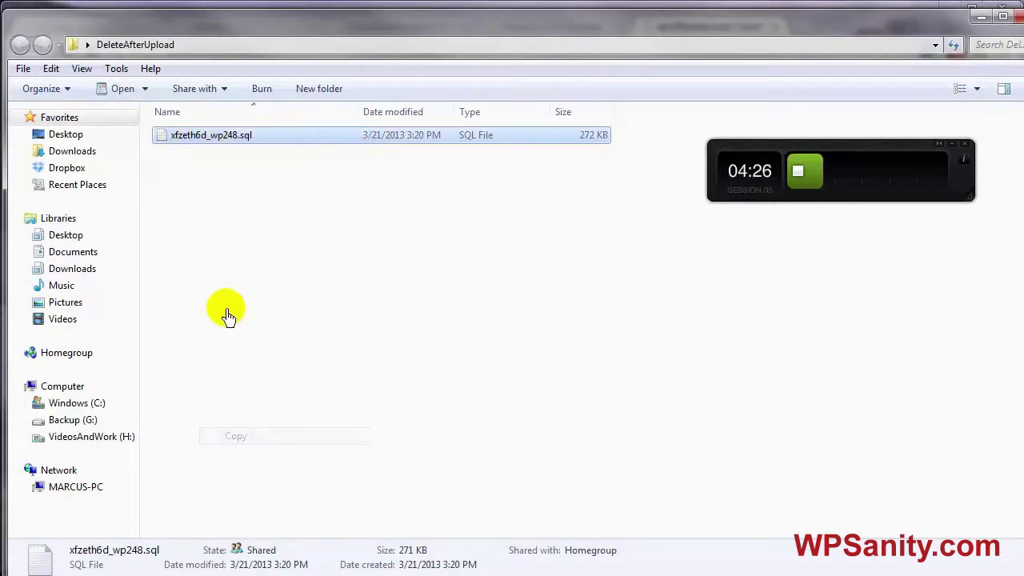
pyautogui.rightClick(200, 251)
pyautogui.click(238, 358)
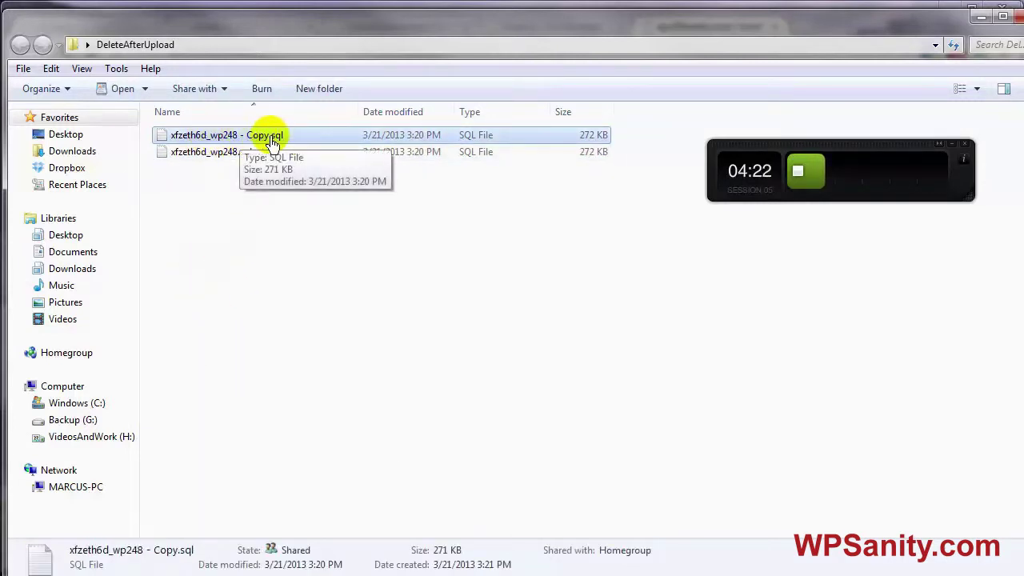
# Open the original xfzeth6d_wp248.sql file in WordPad.
pyautogui.click(218, 157)
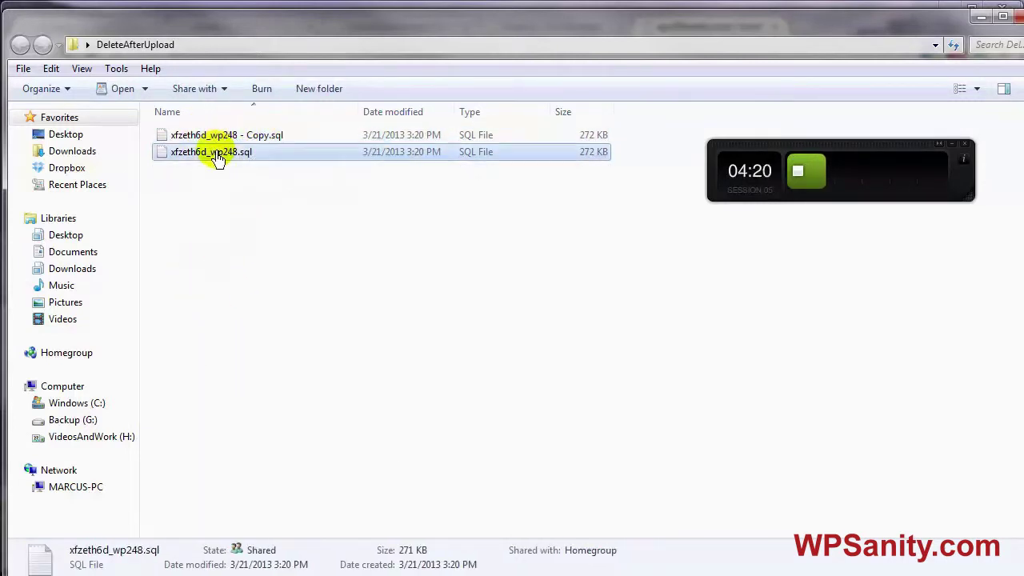
pyautogui.rightClick(217, 157)
pyautogui.moveTo(286, 279)
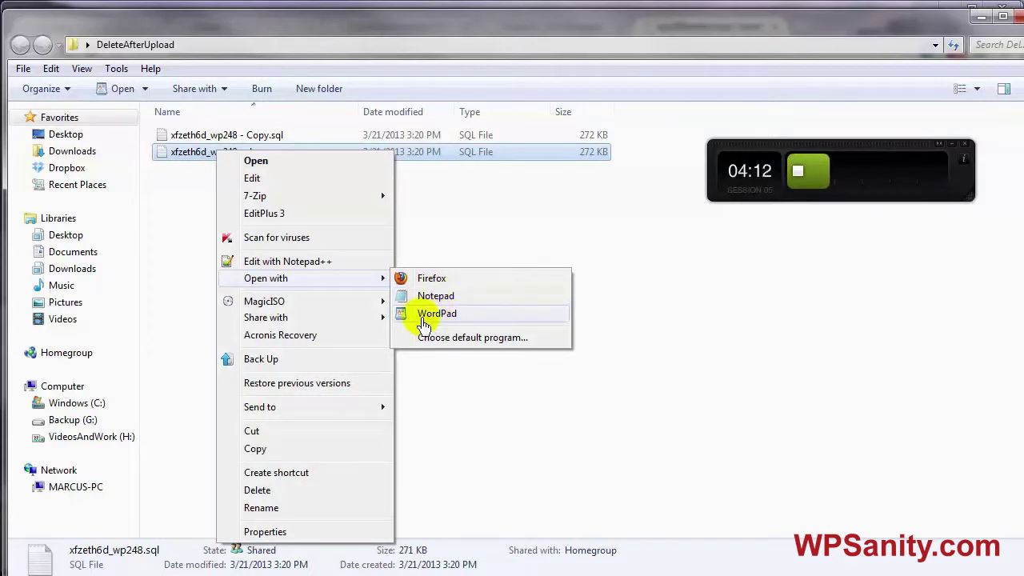
pyautogui.click(424, 316)
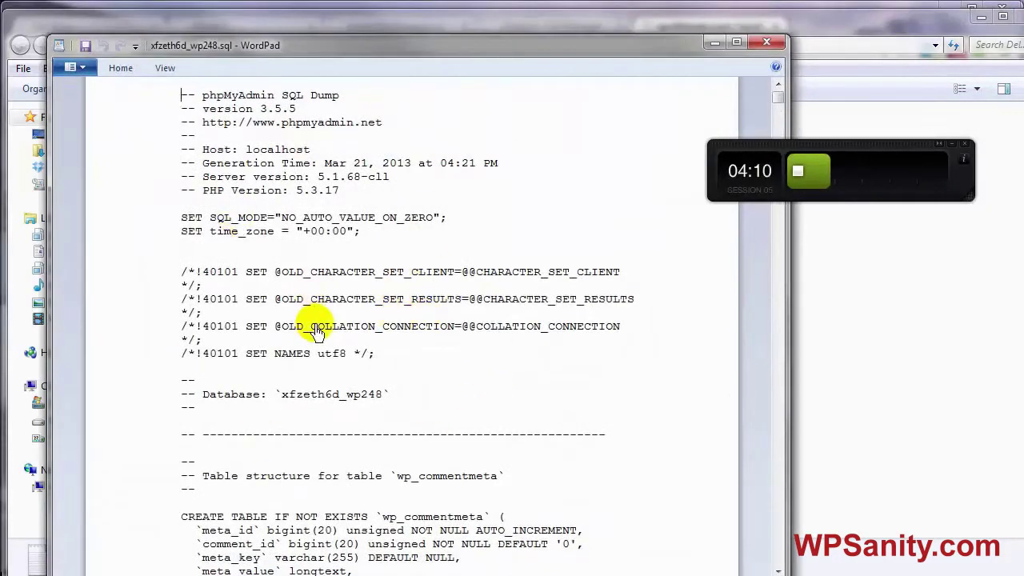
# Replace every occurrence of wp_ in xfzeth6d_wp248.sql with gotu_ and save the file.
pyautogui.click(121, 69)
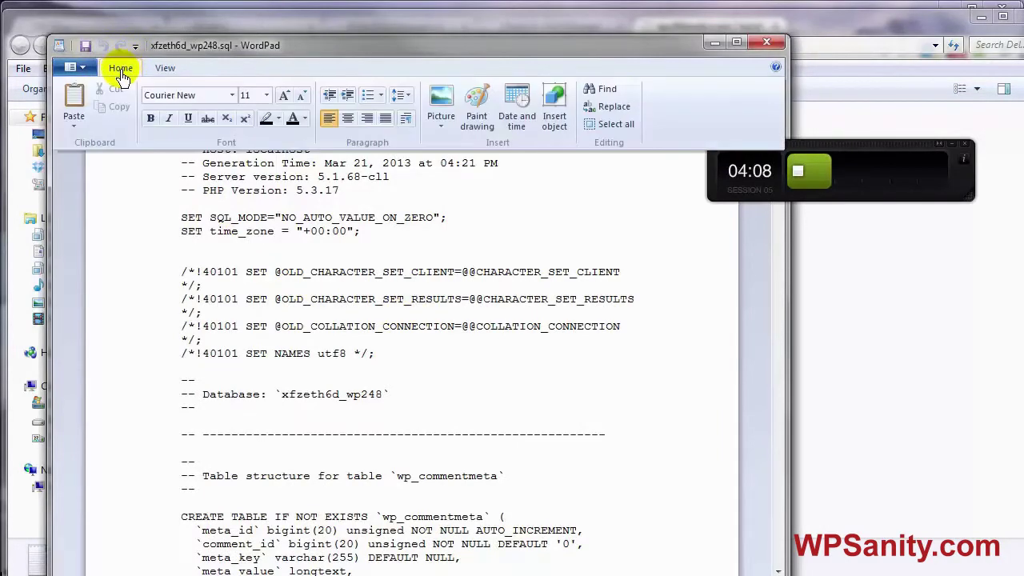
pyautogui.click(607, 107)
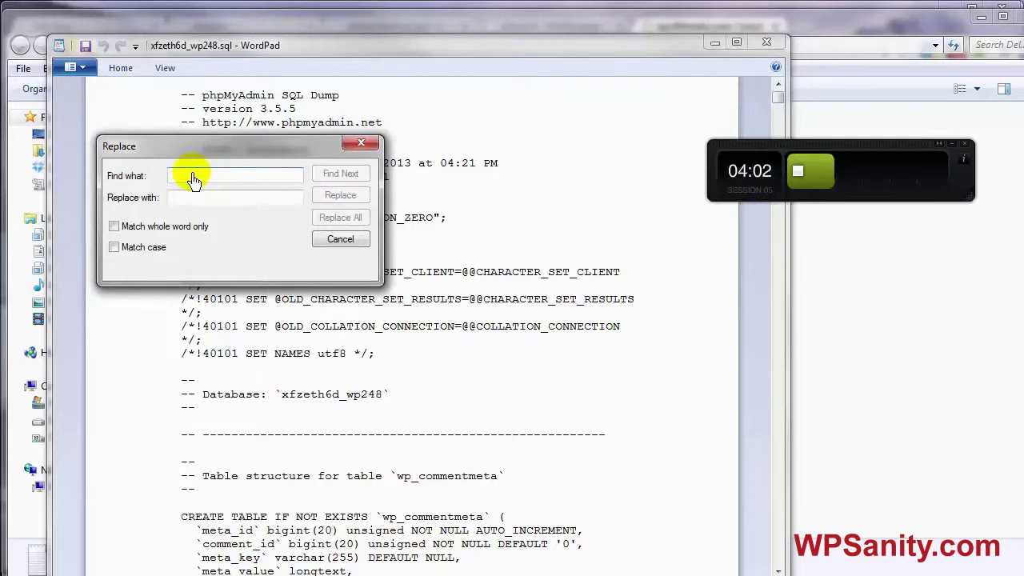
pyautogui.write('wp_')
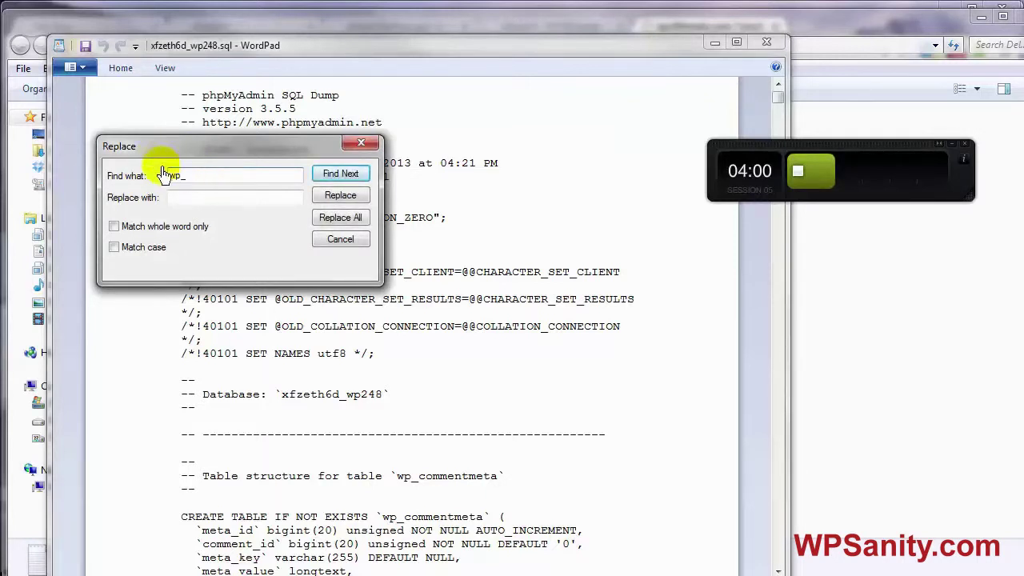
pyautogui.click(200, 199)
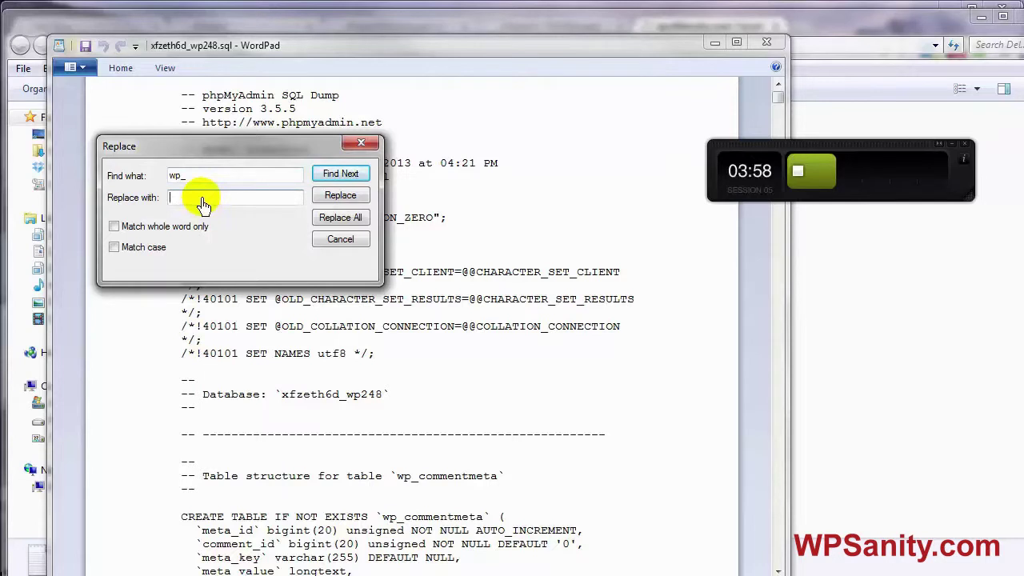
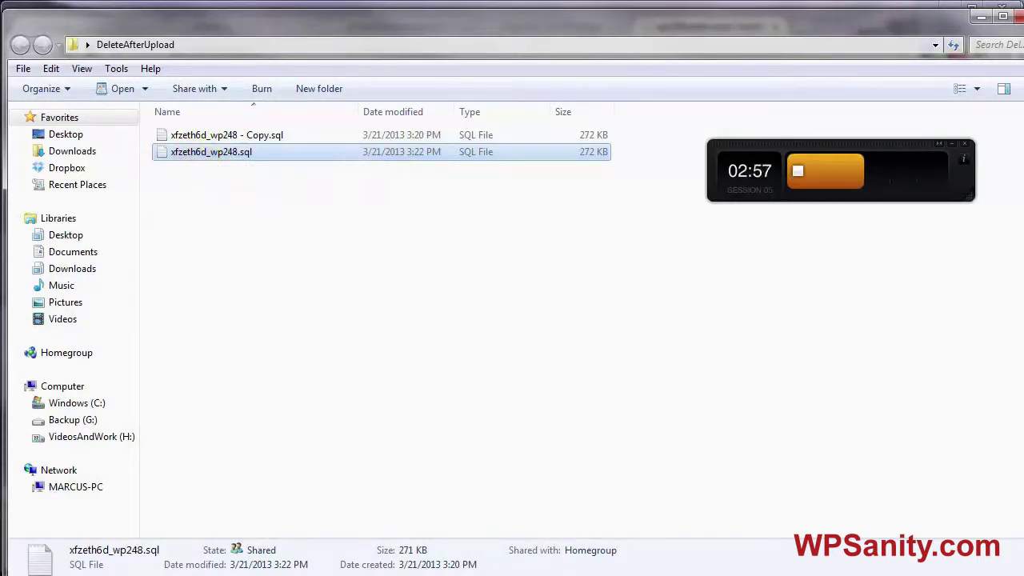
# Return to phpMyAdmin and drop all the wp_ tables from the xfzeth6d_wp248 database.
pyautogui.click(979, 19)
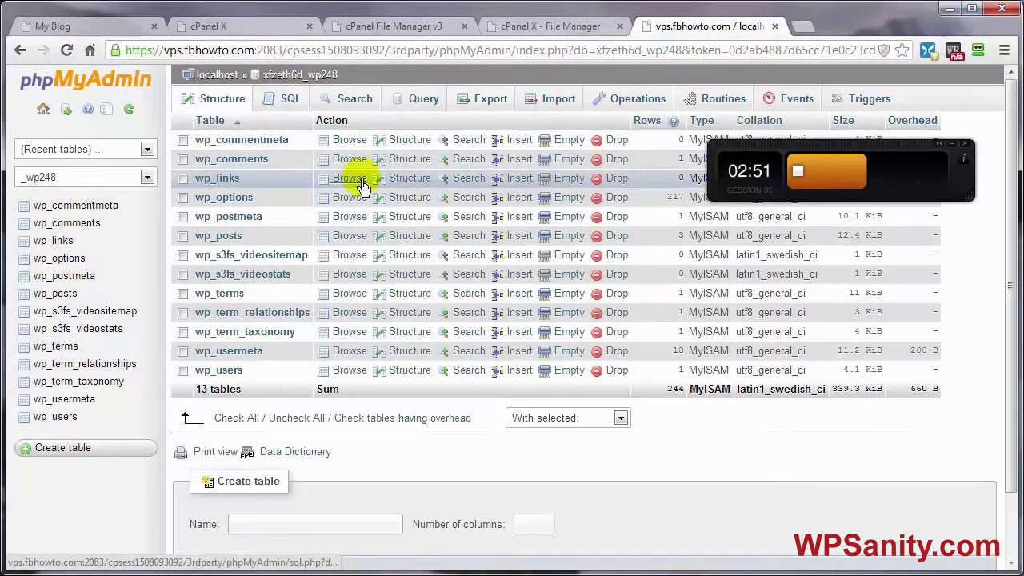
pyautogui.click(229, 417)
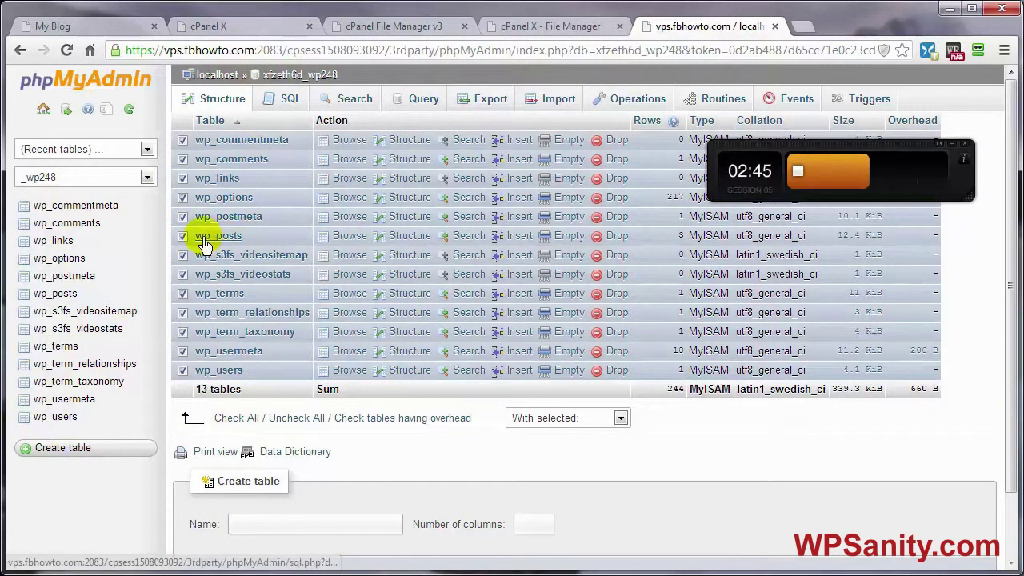
pyautogui.click(621, 418)
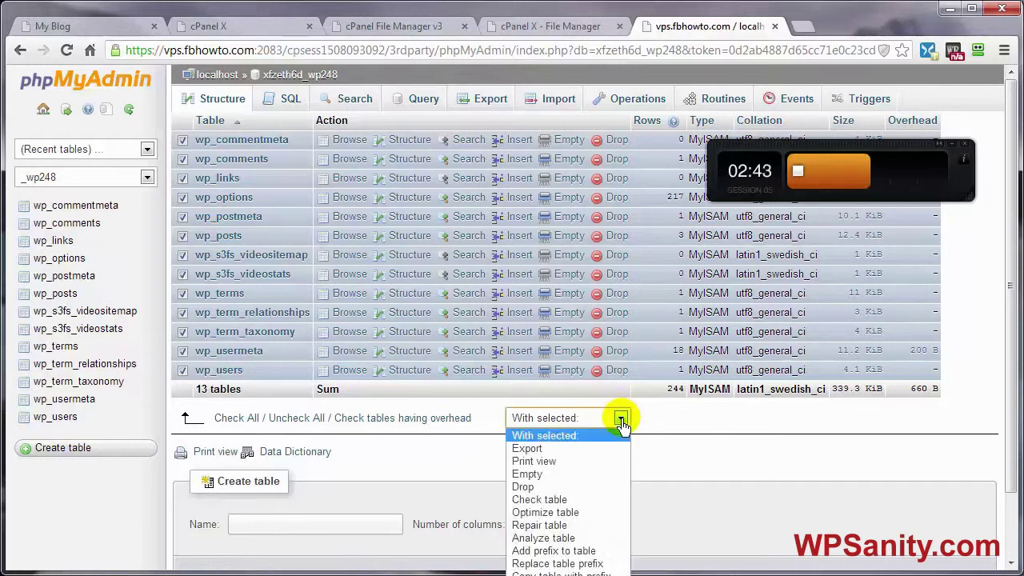
pyautogui.click(522, 487)
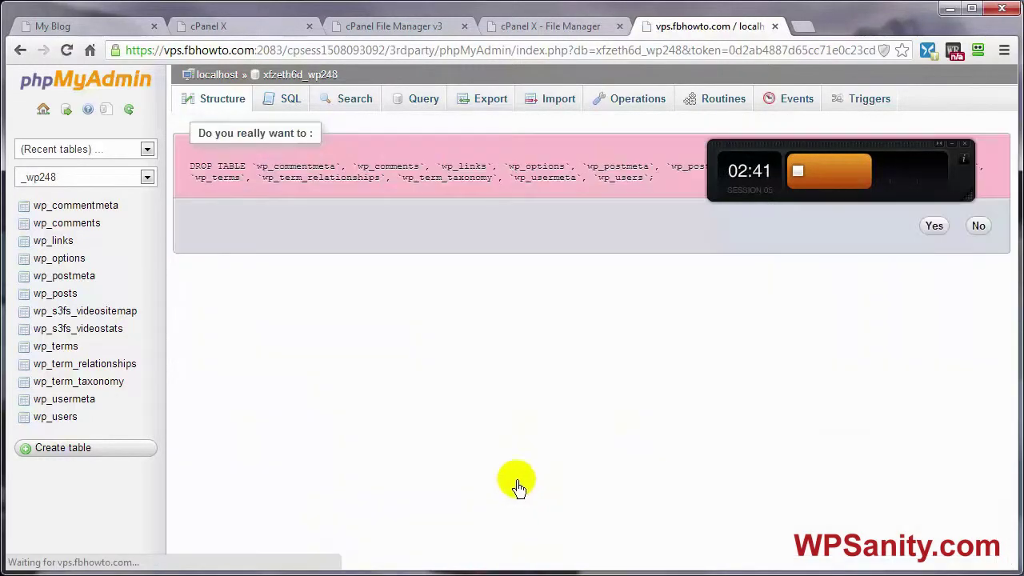
pyautogui.click(935, 227)
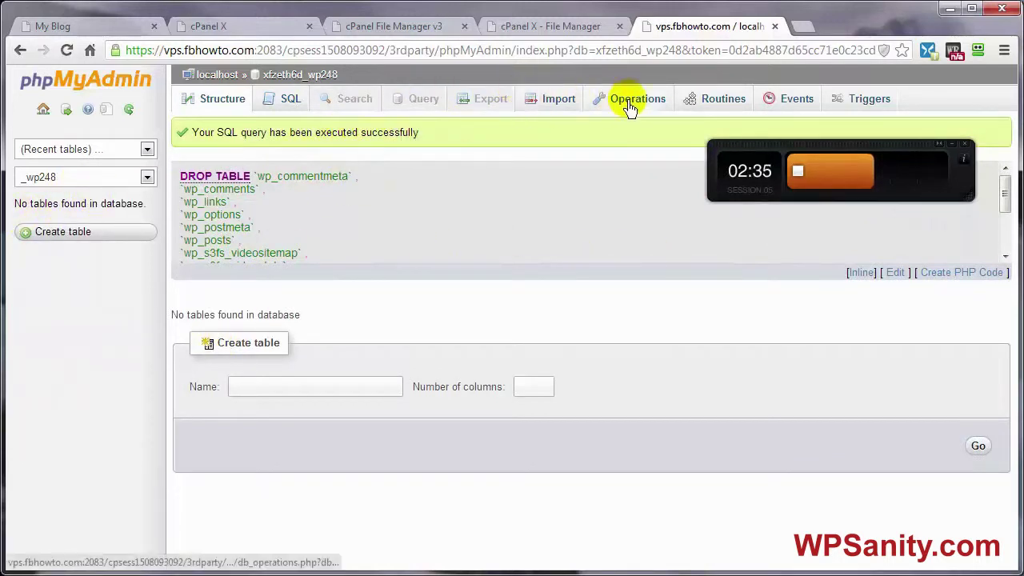
# Import the edited xfzeth6d_wp248.sql from the DeleteAfterUpload folder into the database in SQL format.
pyautogui.click(556, 104)
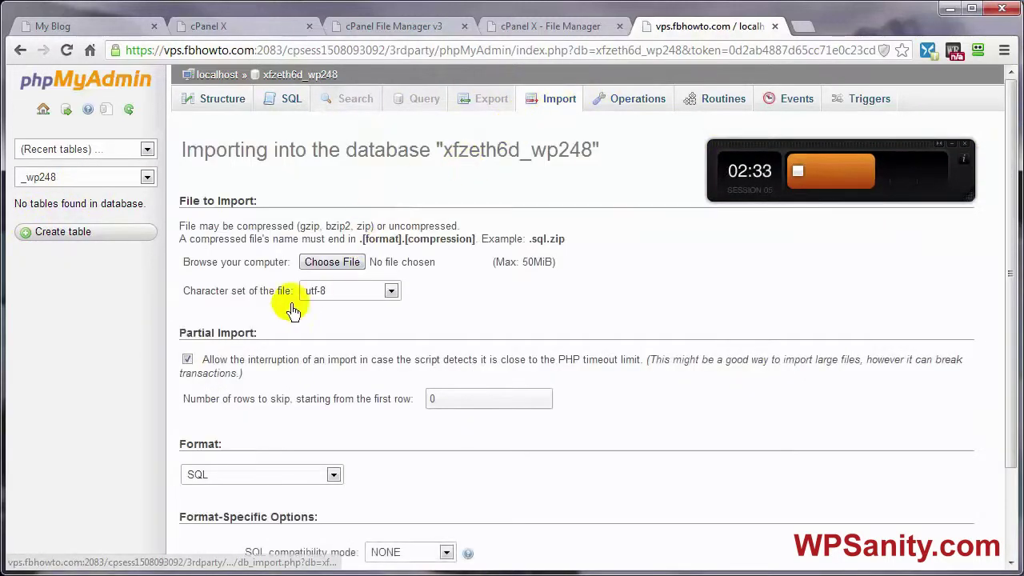
pyautogui.click(318, 266)
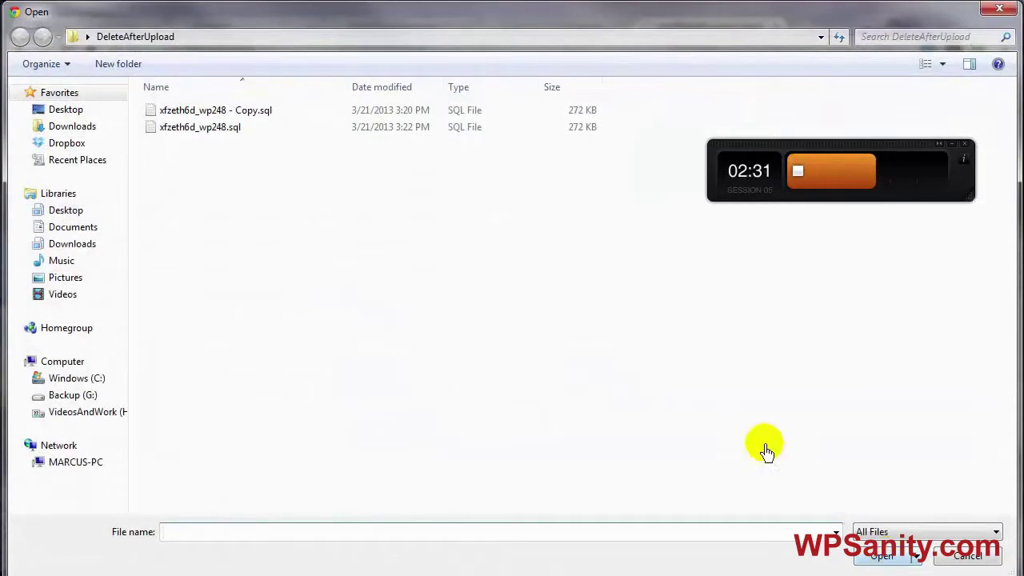
pyautogui.doubleClick(185, 132)
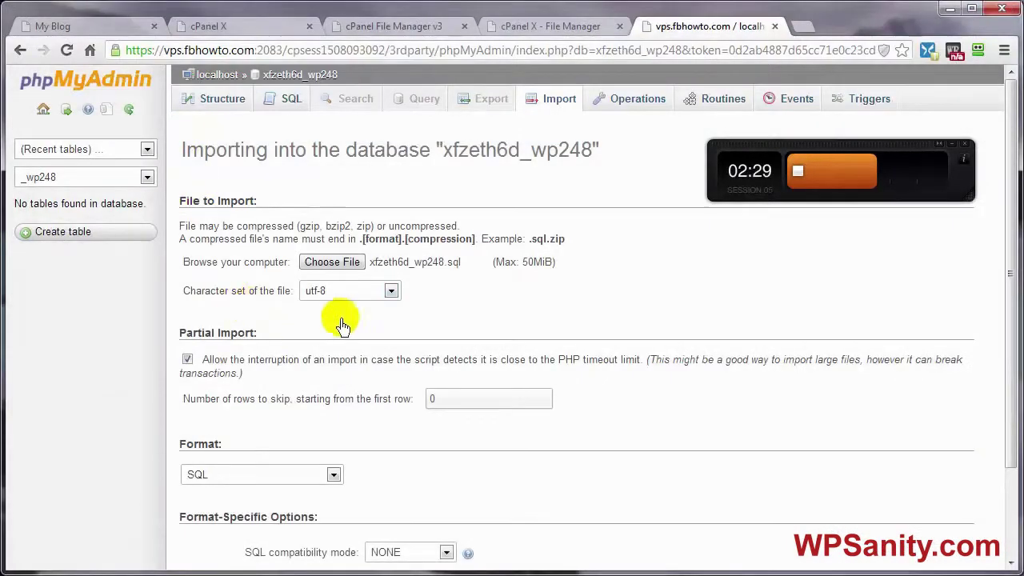
pyautogui.scroll(-1, 436, 481)
pyautogui.scroll(-1, 437, 481)
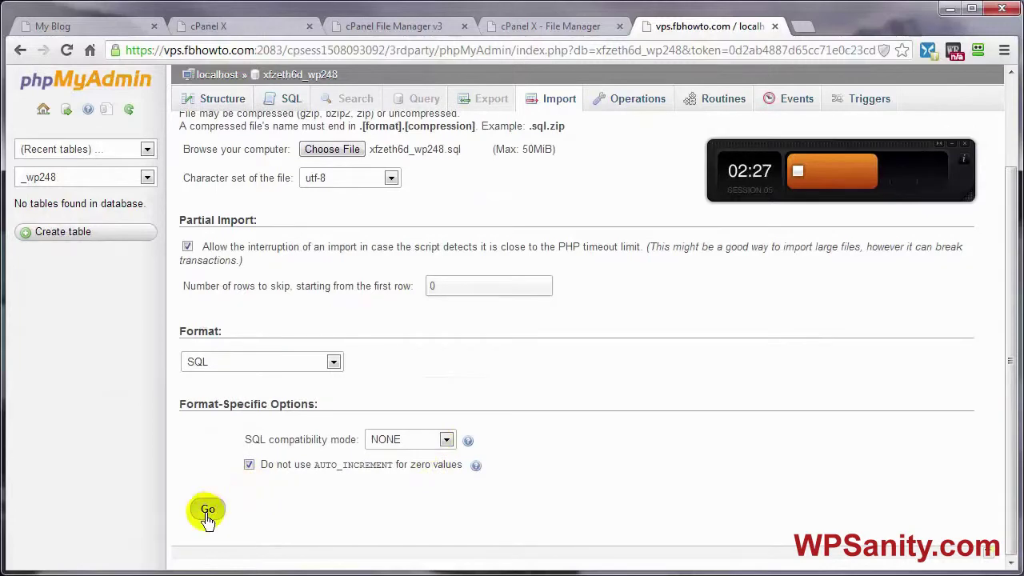
pyautogui.click(207, 512)
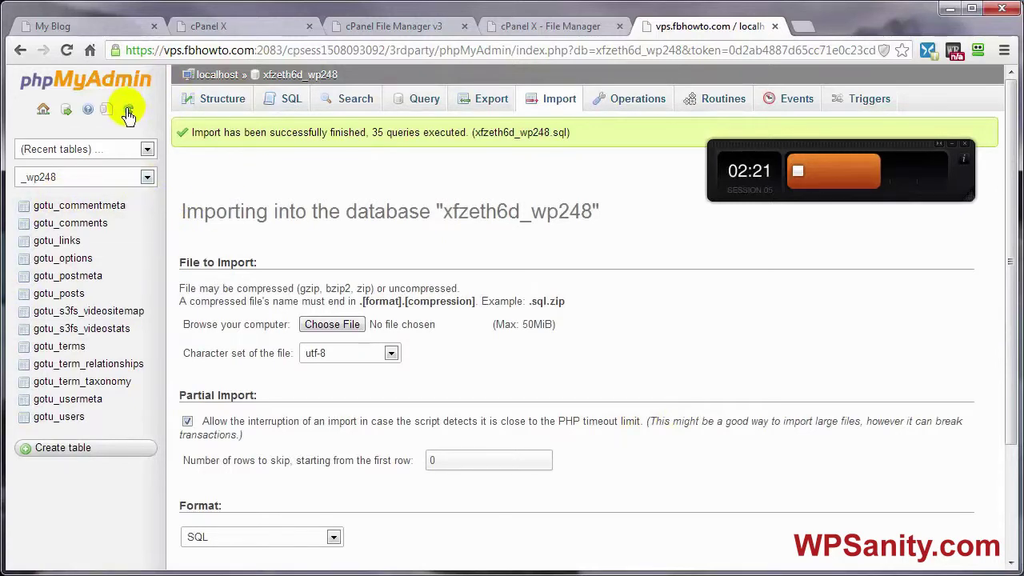
# Switch to the wp-config.php editor in cPanel File Manager, set $table_prefix to 'gotu_' and save the changes.
pyautogui.click(394, 29)
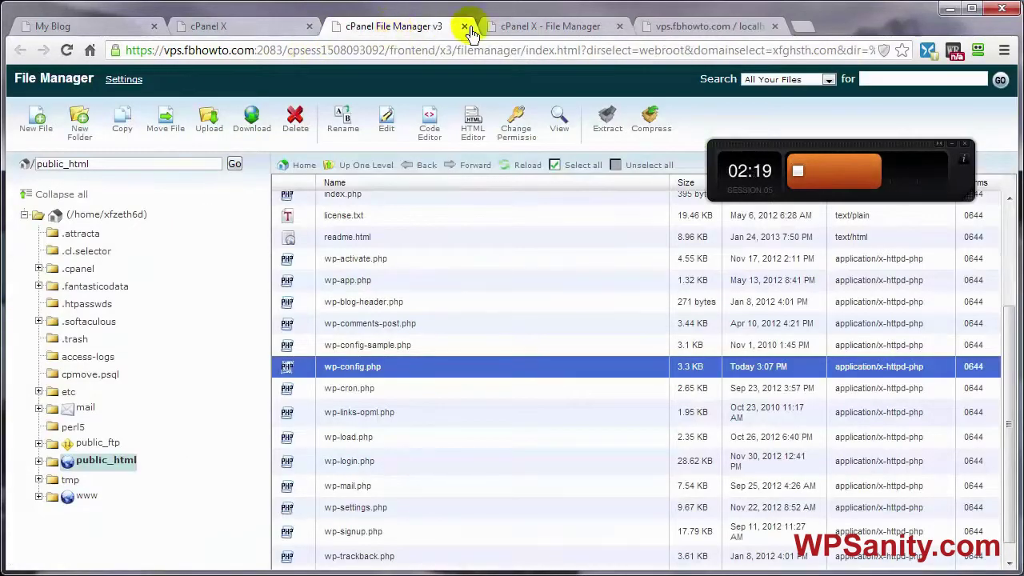
pyautogui.click(532, 30)
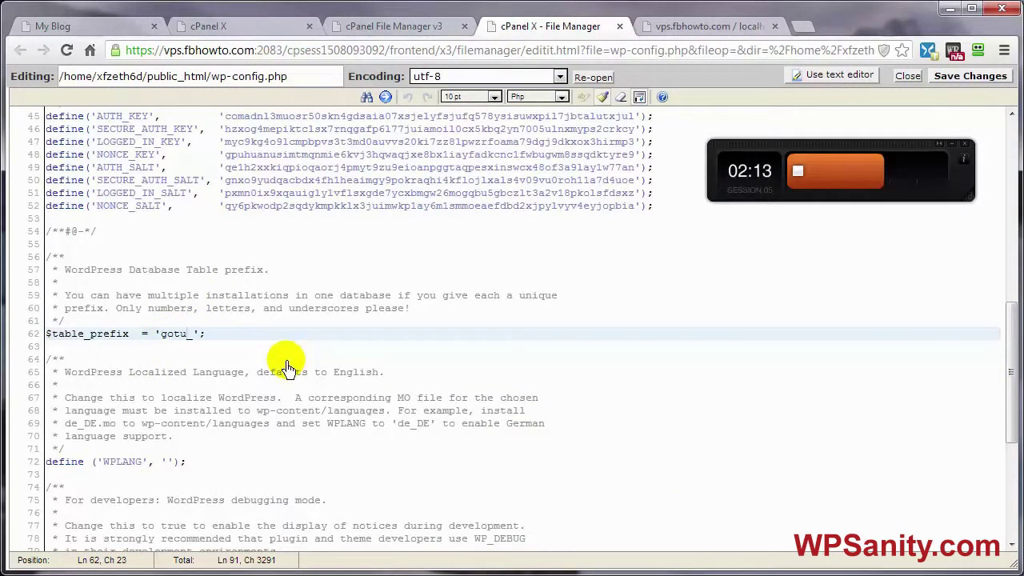
pyautogui.click(944, 78)
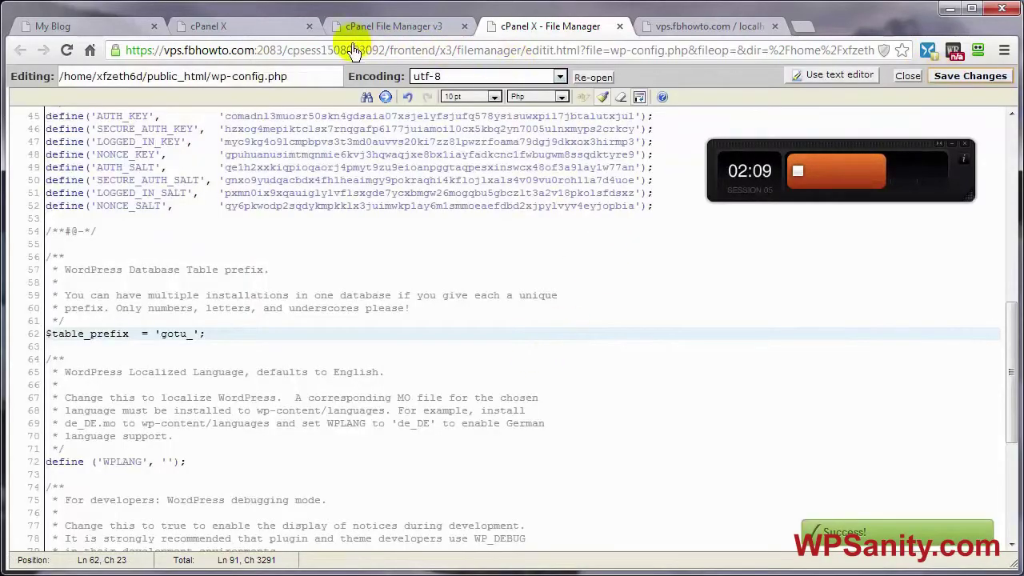
# Reload the My Blog site and open its Sample Page to check that it works.
pyautogui.click(74, 32)
pyautogui.click(67, 52)
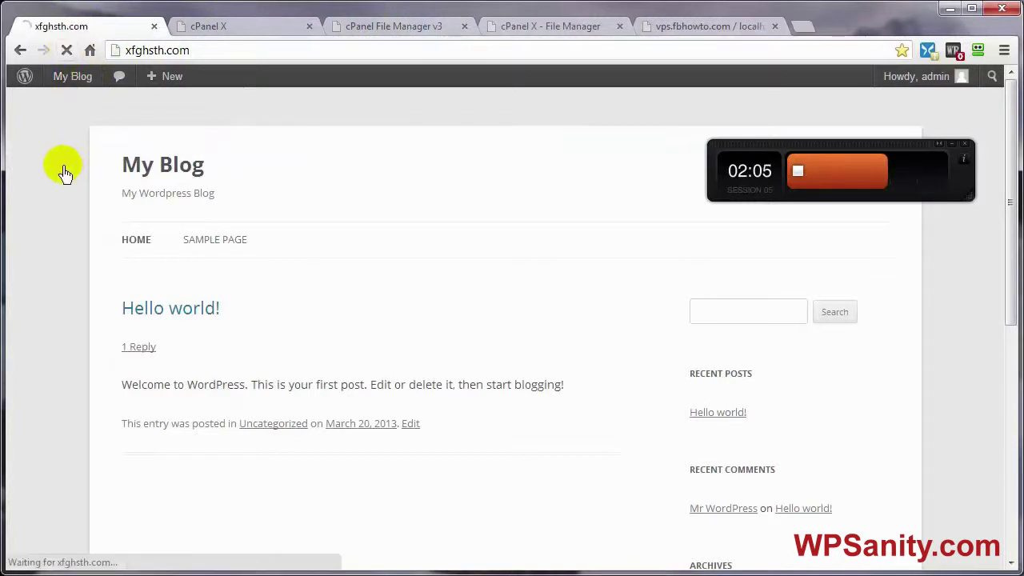
pyautogui.click(215, 243)
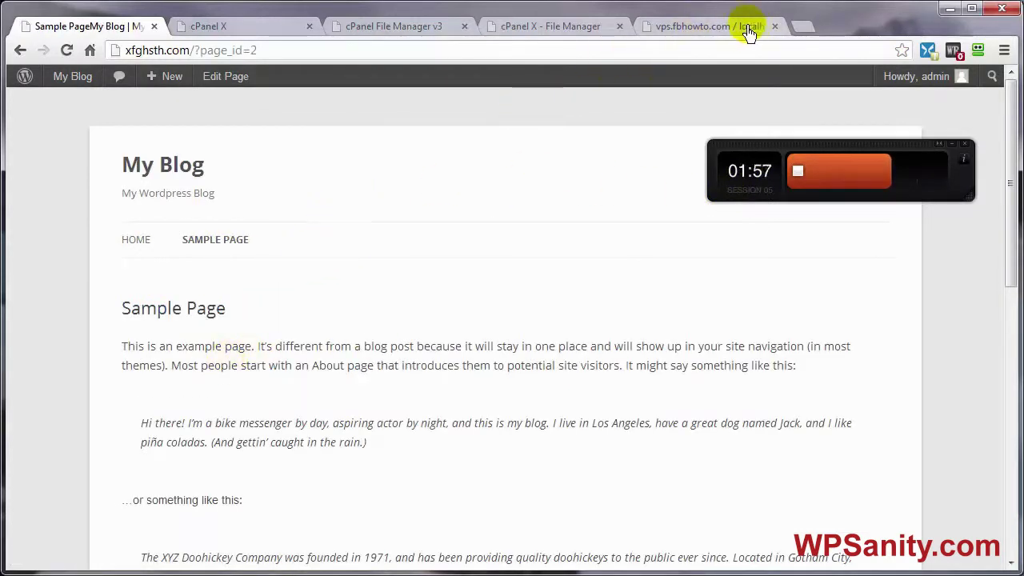
# In phpMyAdmin, replace the table prefix gotu_ with wpt_ on all tables of the database and refresh the table list.
pyautogui.click(698, 28)
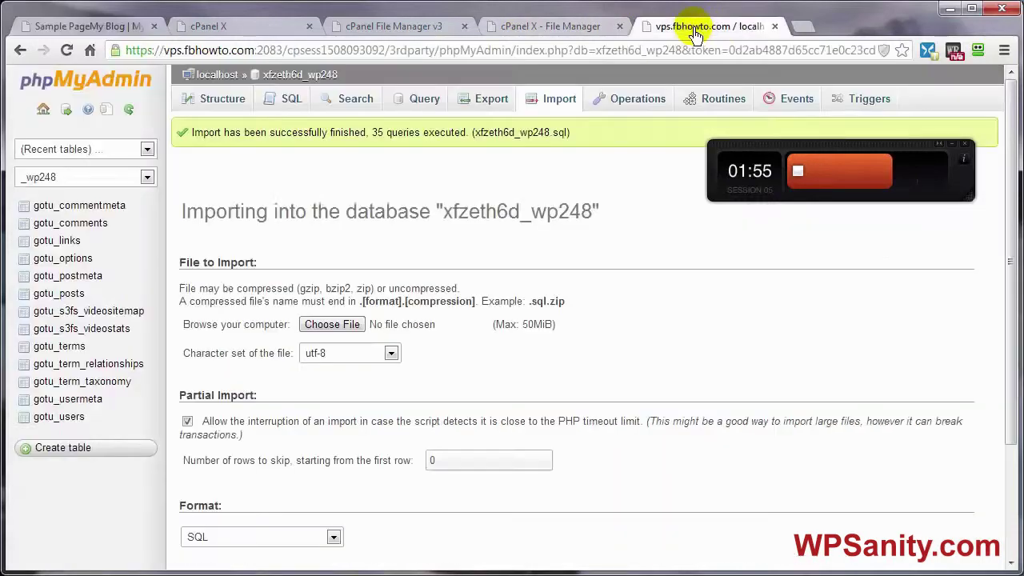
pyautogui.click(225, 104)
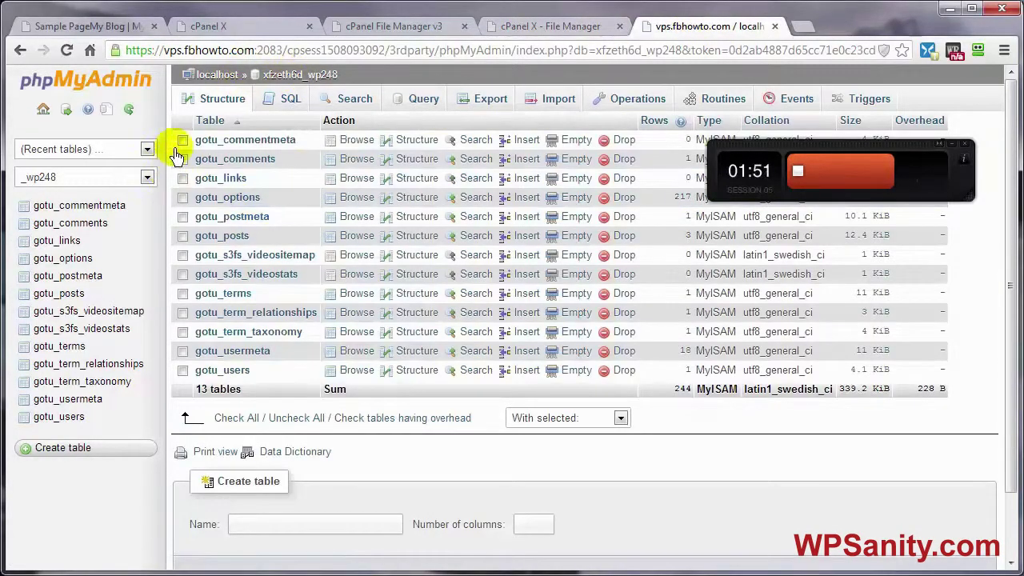
pyautogui.click(230, 421)
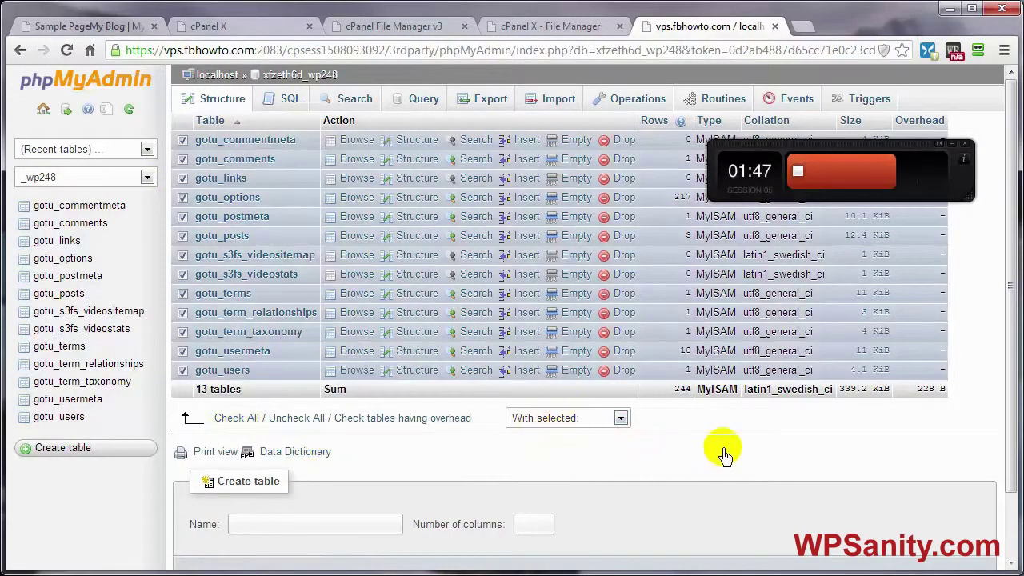
pyautogui.scroll(-1, 721, 452)
pyautogui.click(623, 342)
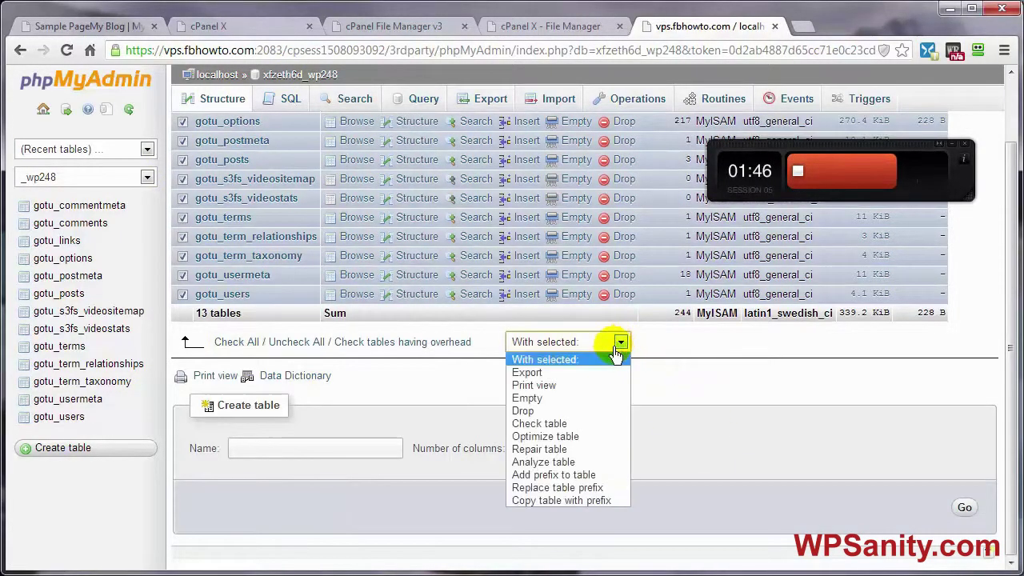
pyautogui.click(546, 490)
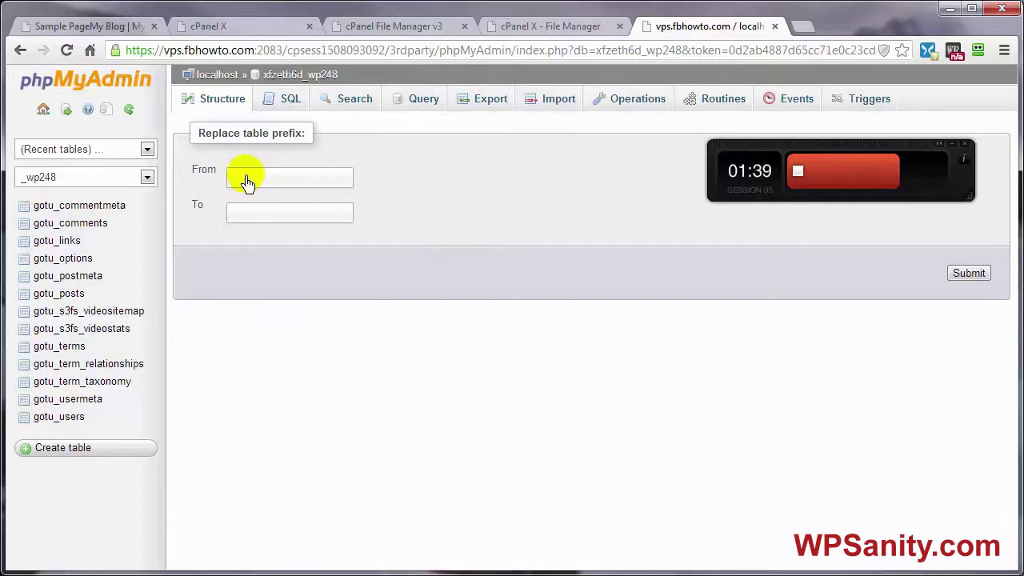
pyautogui.write('gotu_')
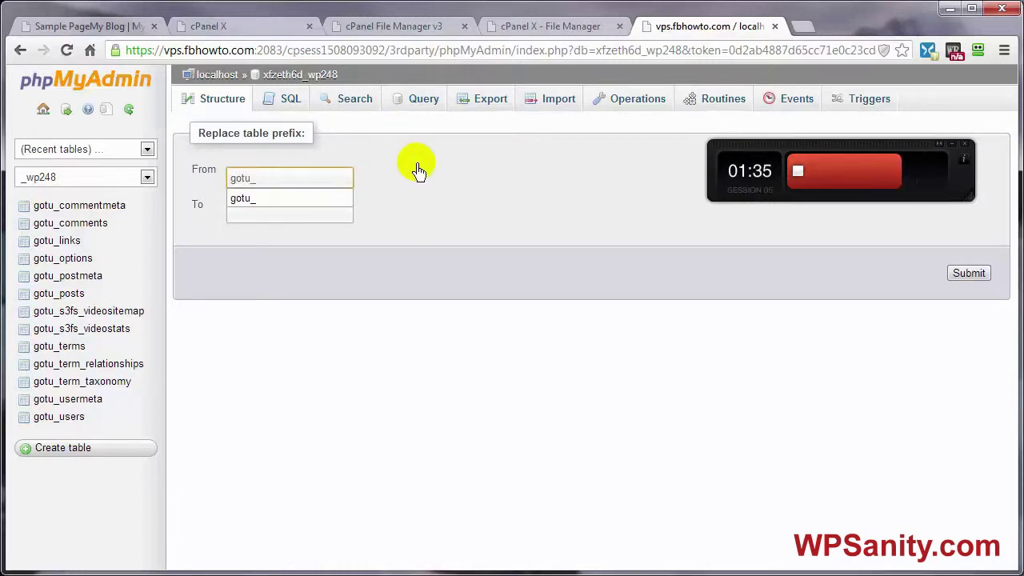
pyautogui.click(256, 202)
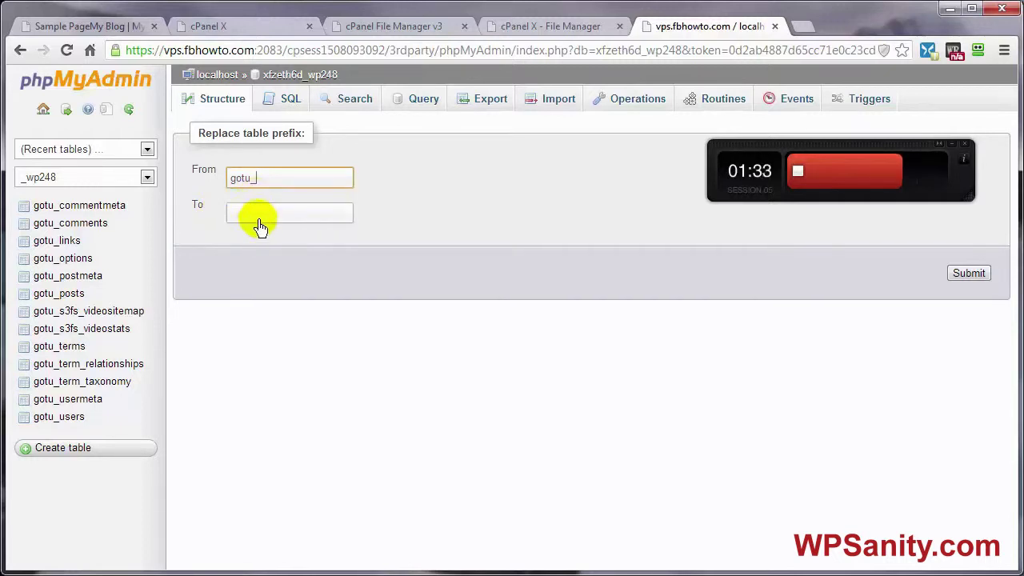
pyautogui.write('wp_')
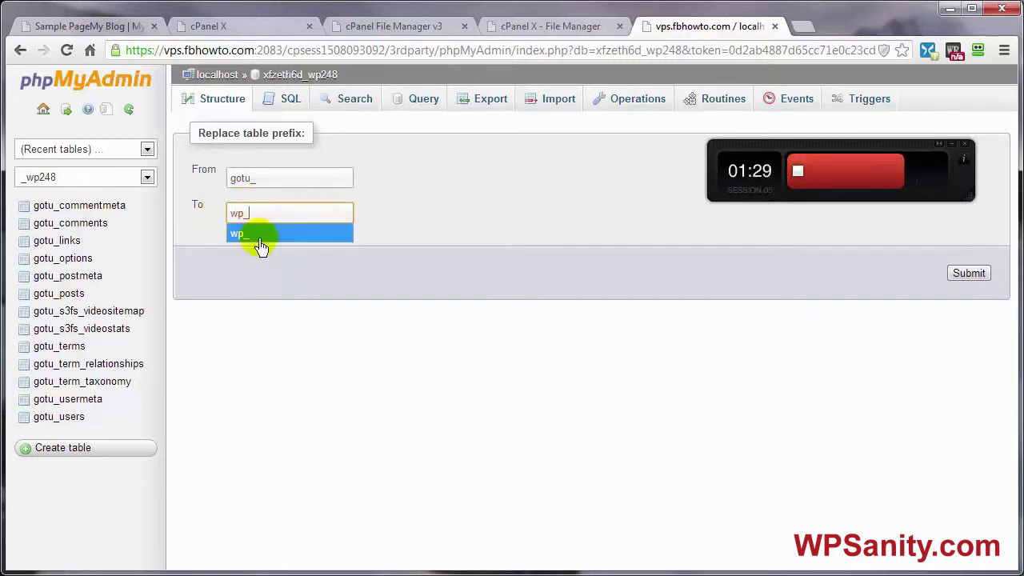
pyautogui.click(260, 236)
pyautogui.click(244, 223)
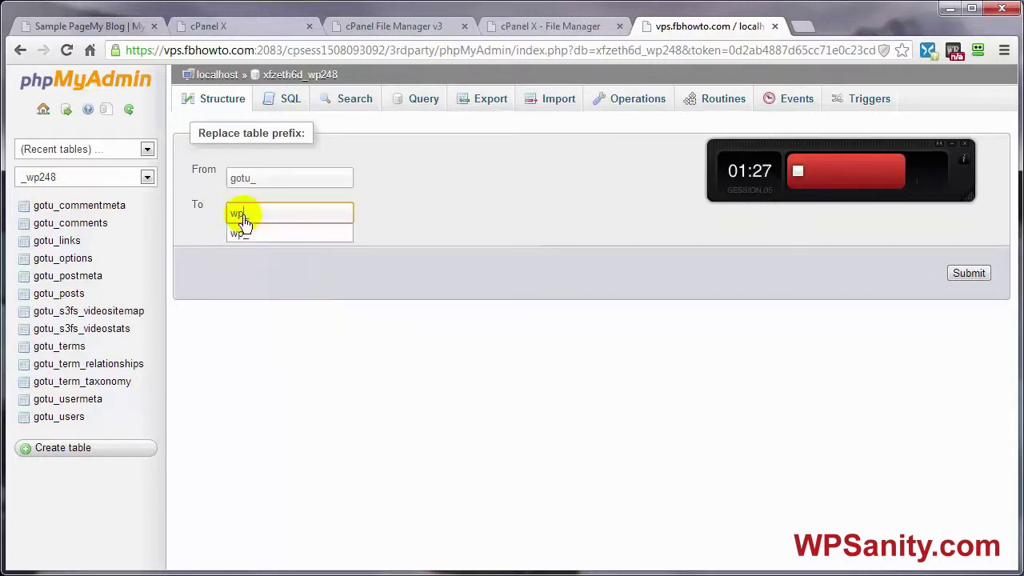
pyautogui.write('t_')
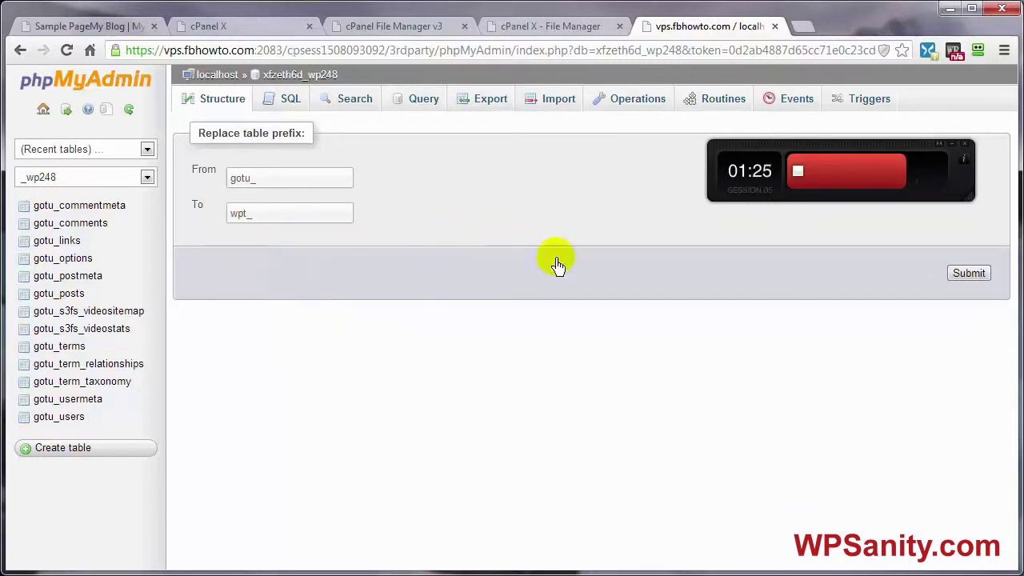
pyautogui.click(968, 274)
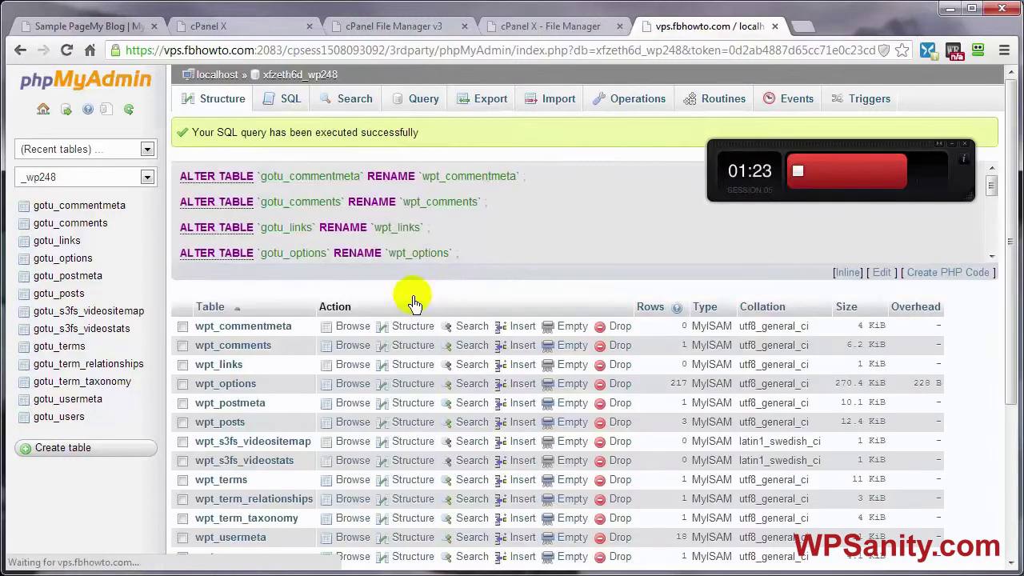
pyautogui.scroll(-3, 303, 350)
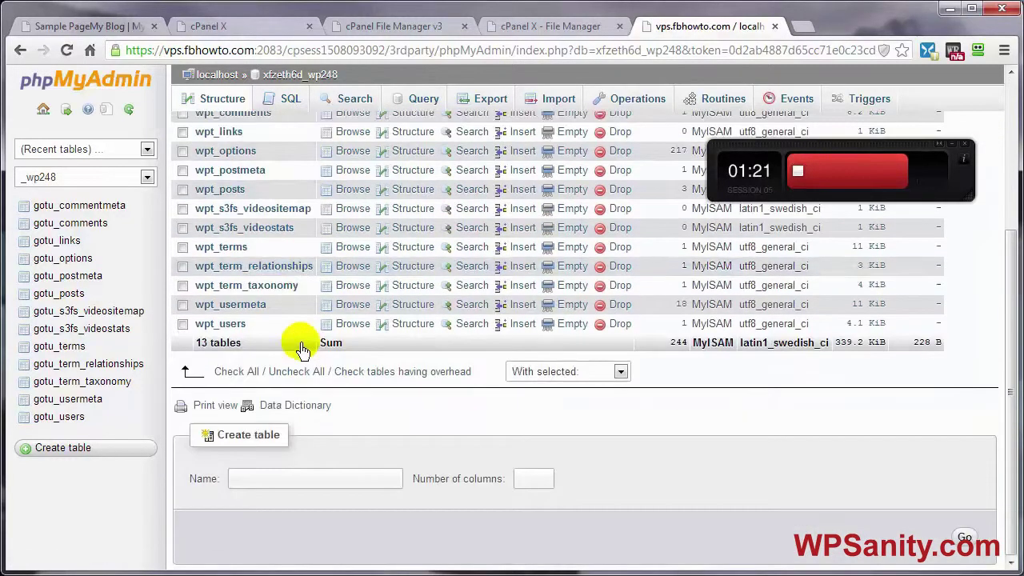
pyautogui.click(128, 108)
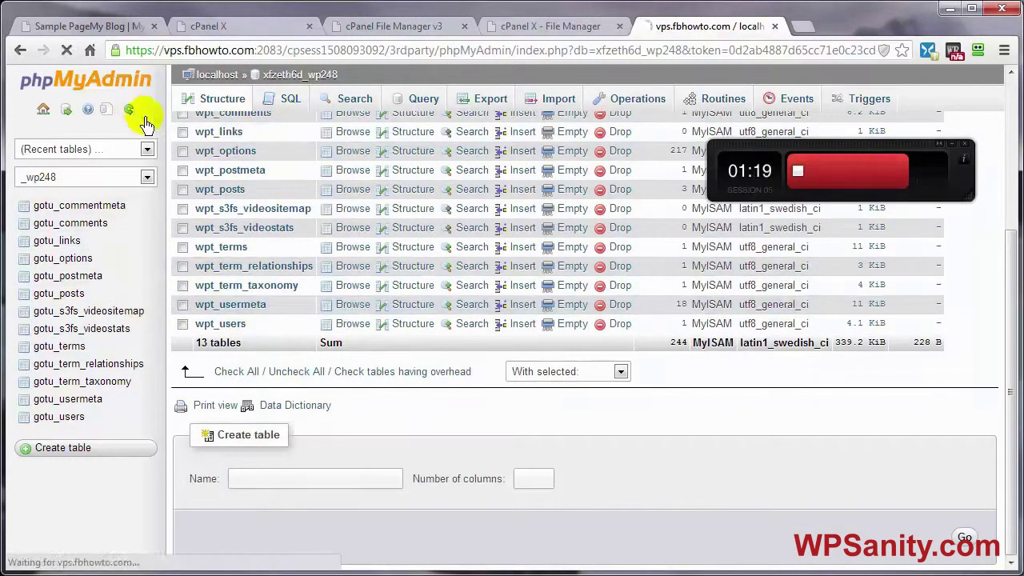
# Set $table_prefix to 'wpt_' in wp-config.php in cPanel File Manager and save the changes.
pyautogui.click(520, 24)
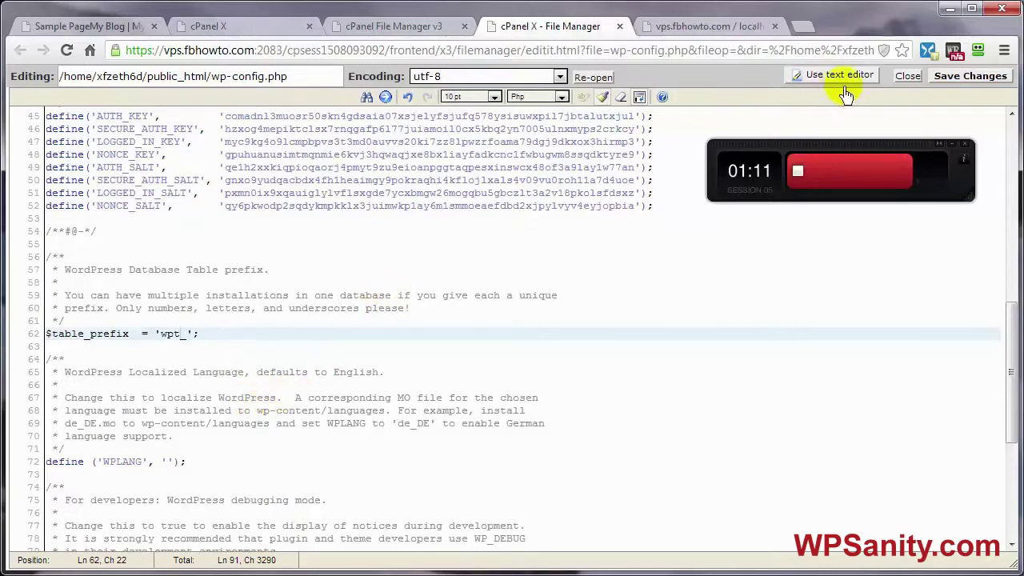
pyautogui.click(954, 79)
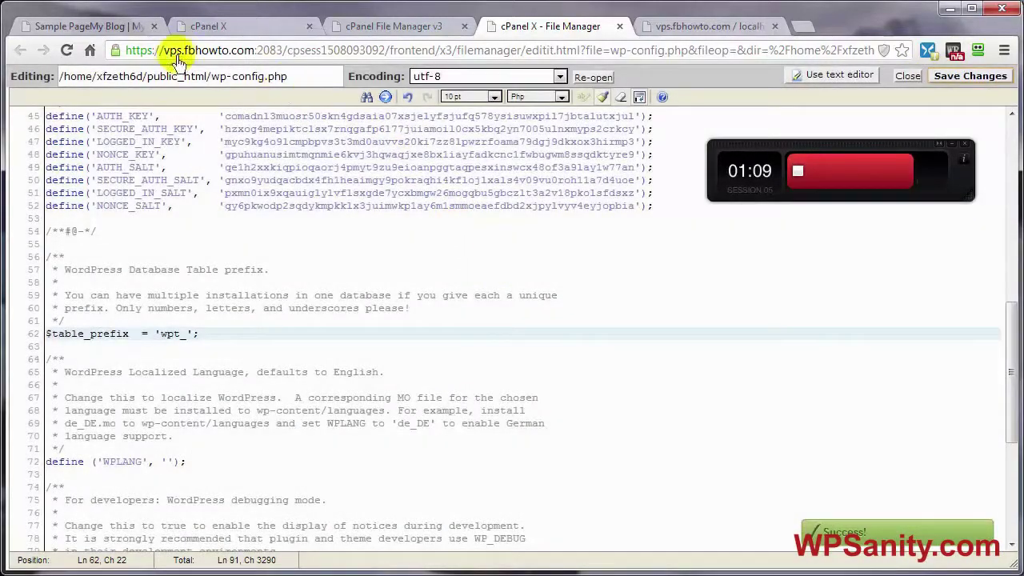
# Reload the blog's Sample Page and open the Home page to test the site with the wpt_ prefix.
pyautogui.click(78, 26)
pyautogui.click(67, 49)
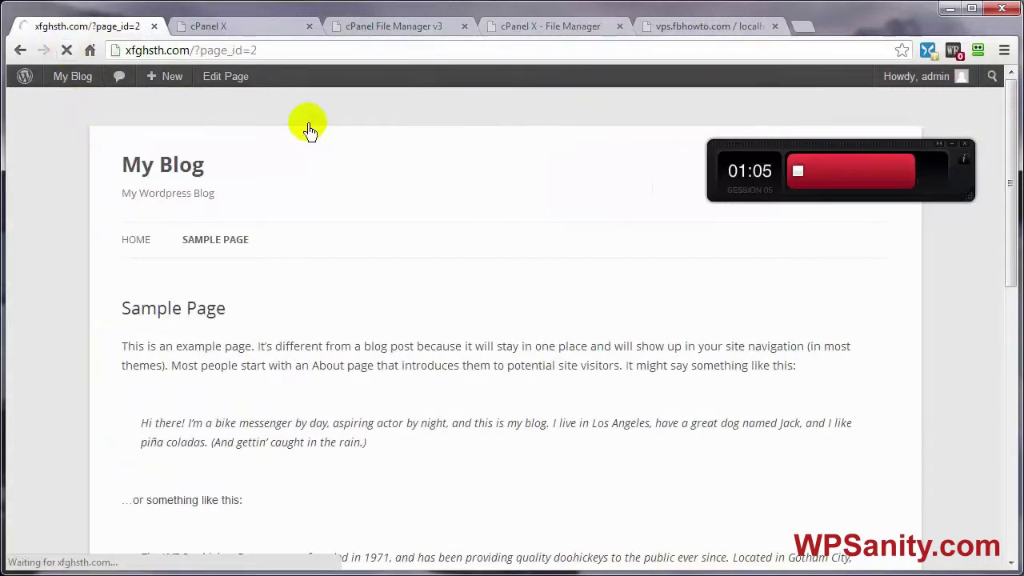
pyautogui.click(132, 242)
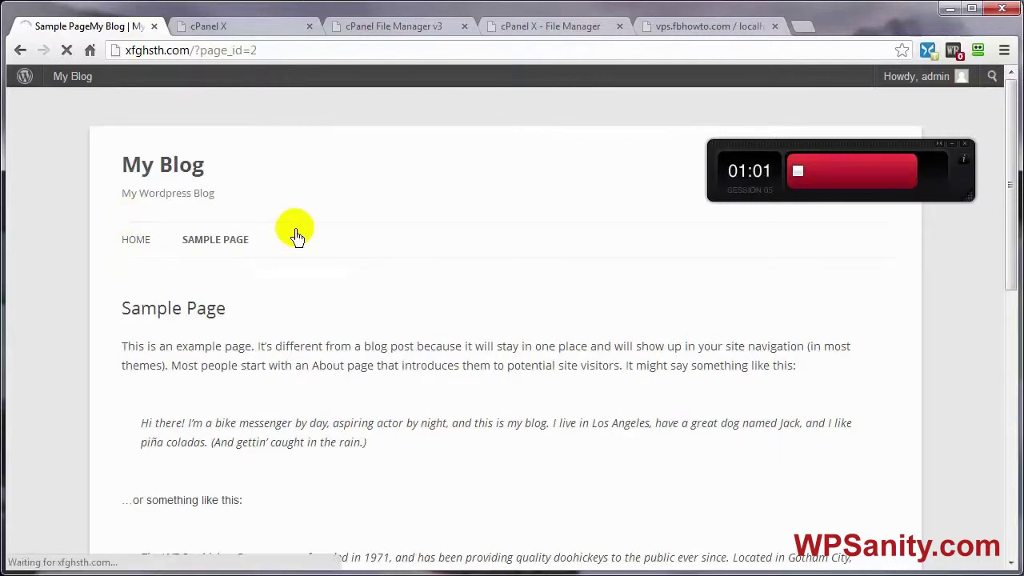